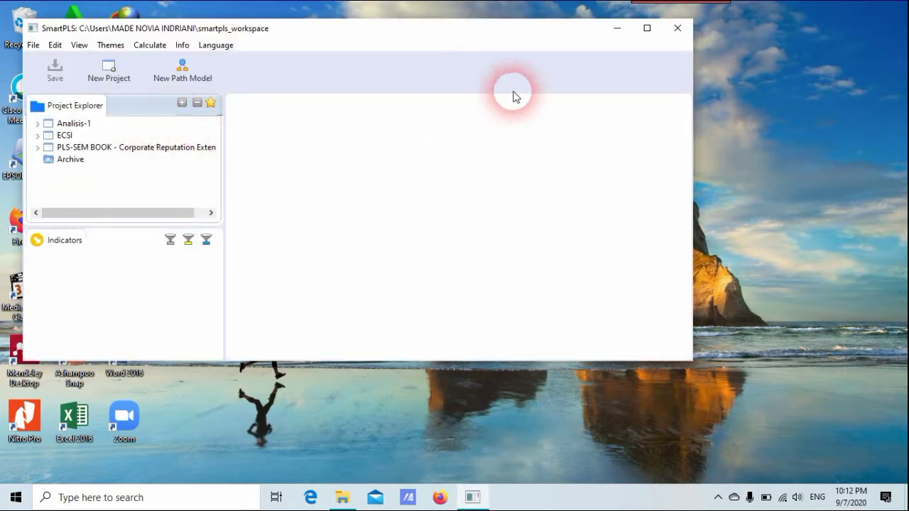
- Maximize the workspace window and create a new project named "Tutorial Analisis SEM"
left_click(646, 28)
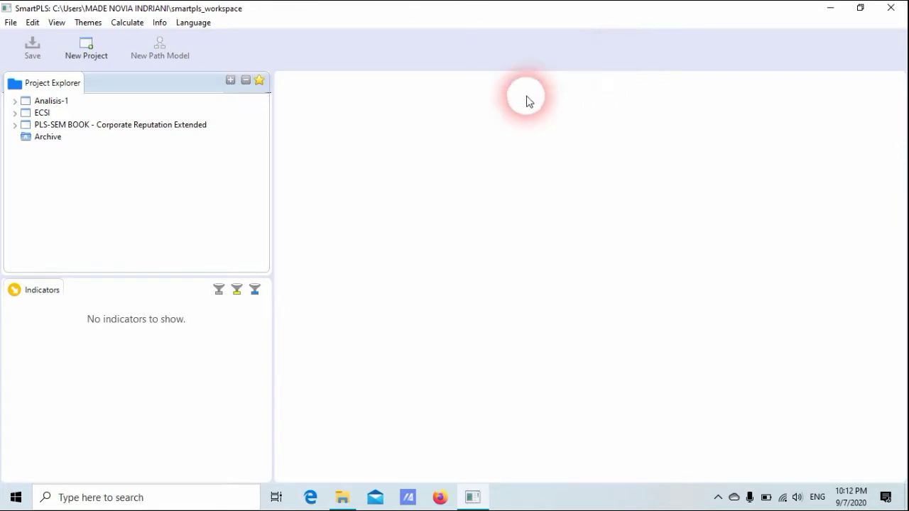
left_click(11, 22)
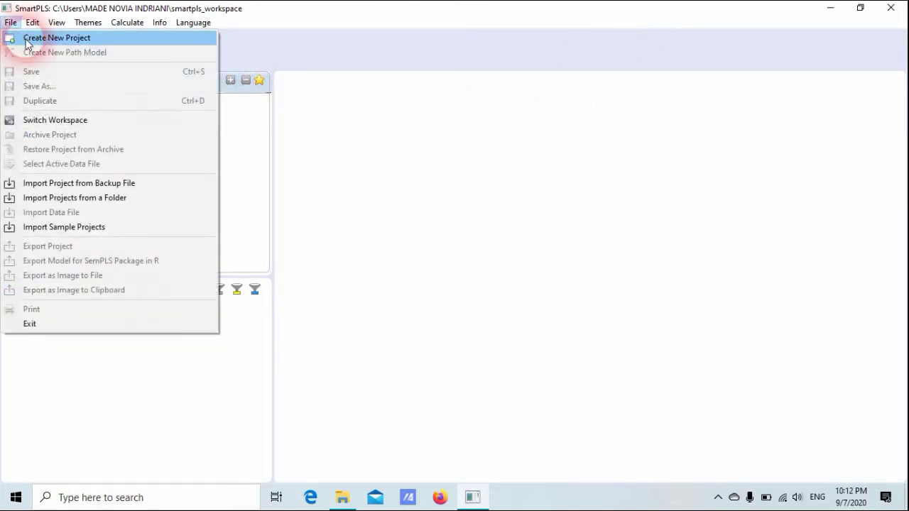
left_click(26, 40)
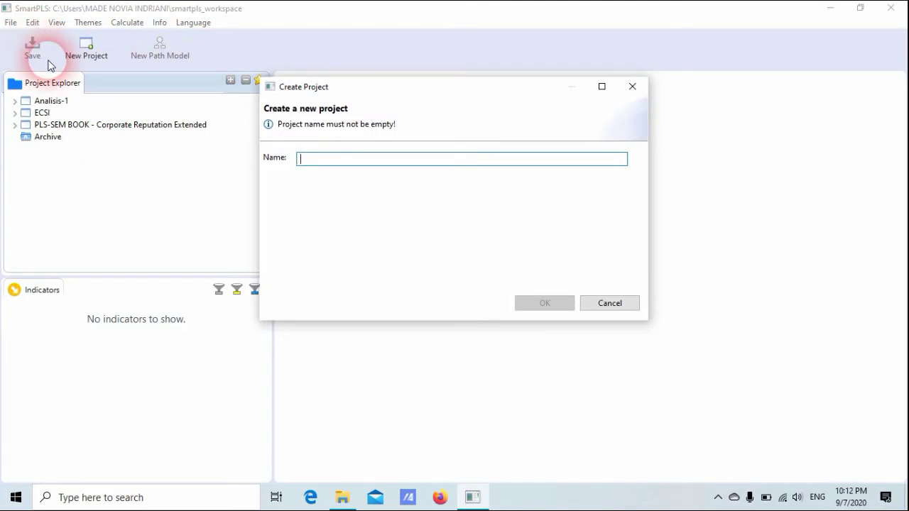
type("T")
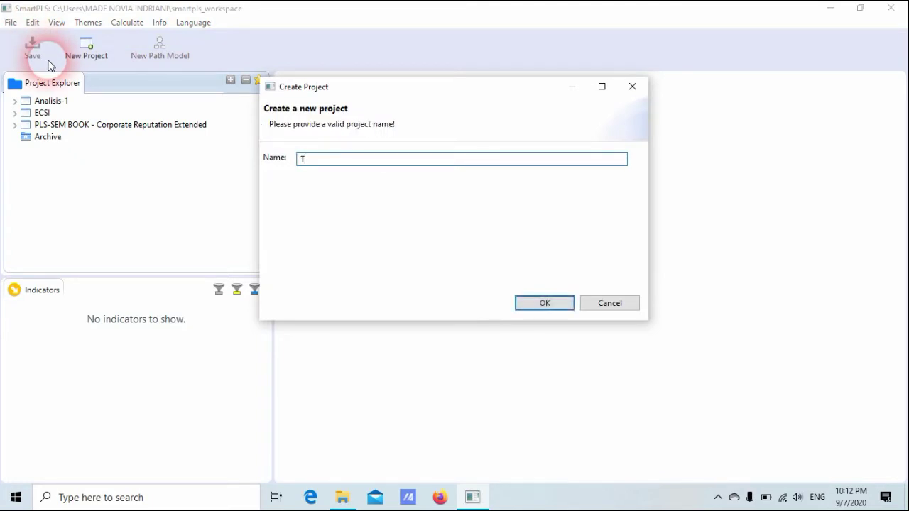
type("utorial Analisis")
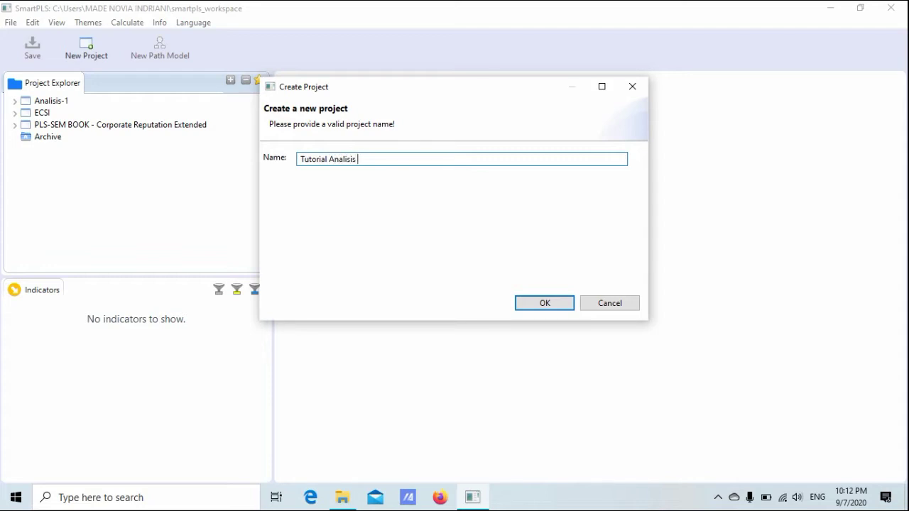
type("SEM")
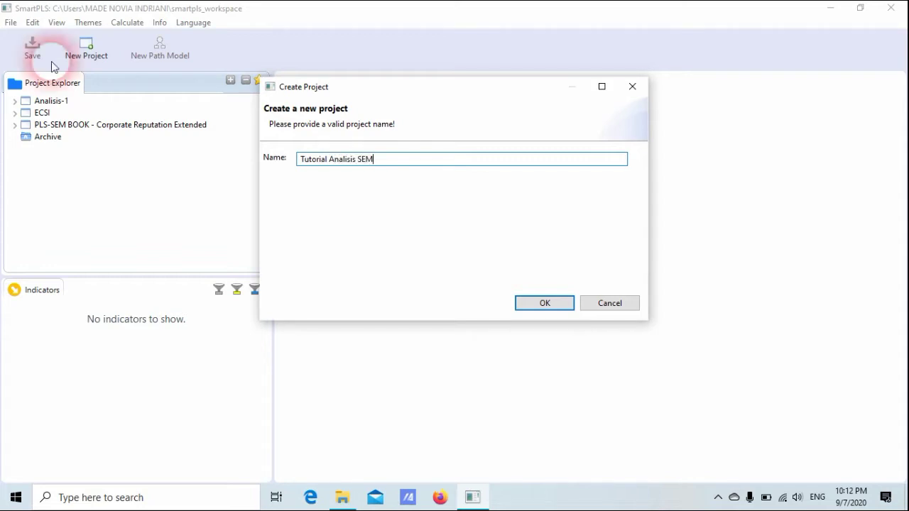
left_click(525, 306)
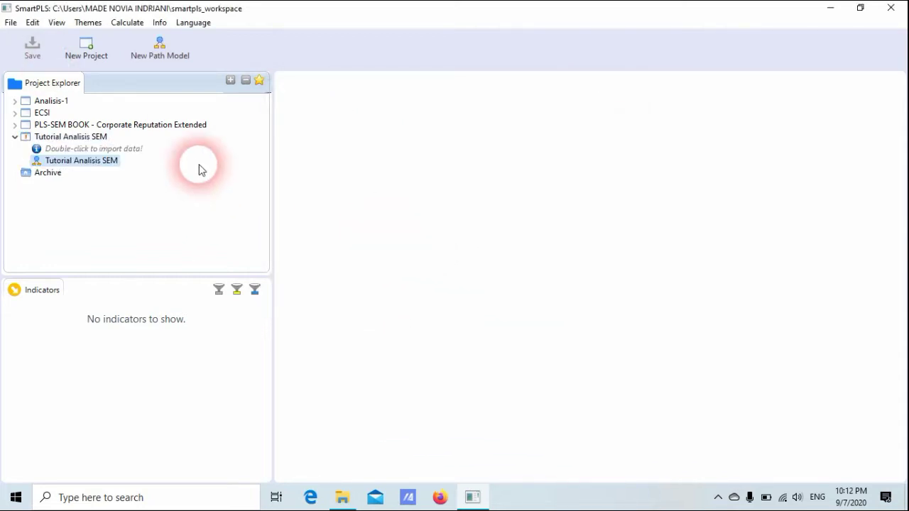
- Import Data.csv from the Dataawal folder on DATA (D:) into the Tutorial Analisis SEM project, keeping the name Data
double_click(132, 150)
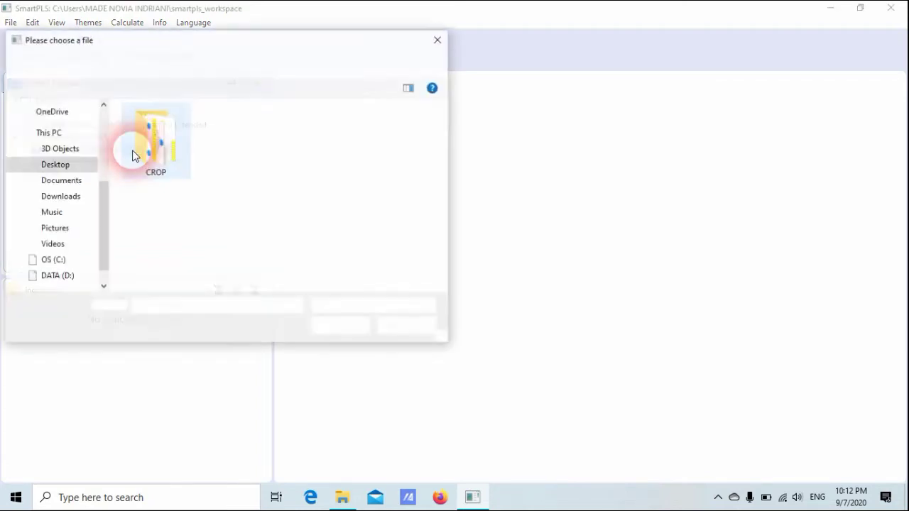
left_click(77, 279)
scroll(223, 219, "down", 3)
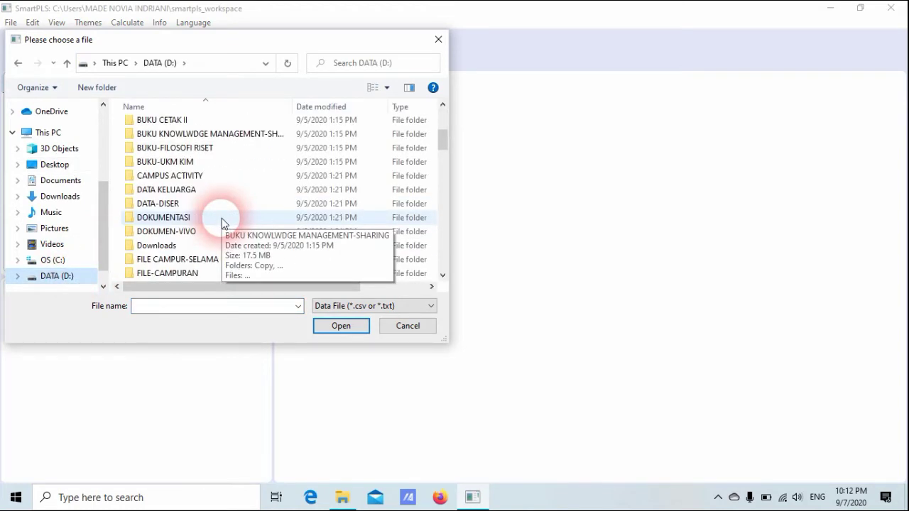
scroll(222, 221, "down", 15)
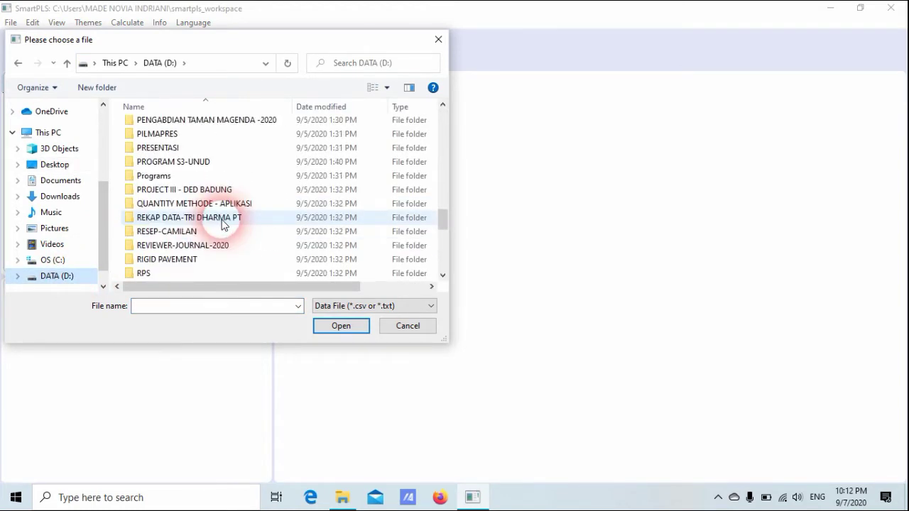
scroll(221, 222, "down", 6)
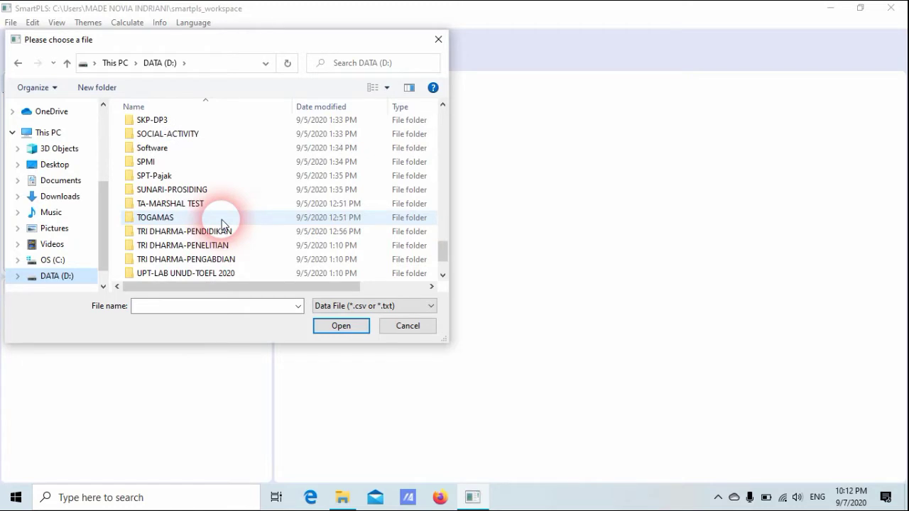
scroll(222, 221, "up", 3)
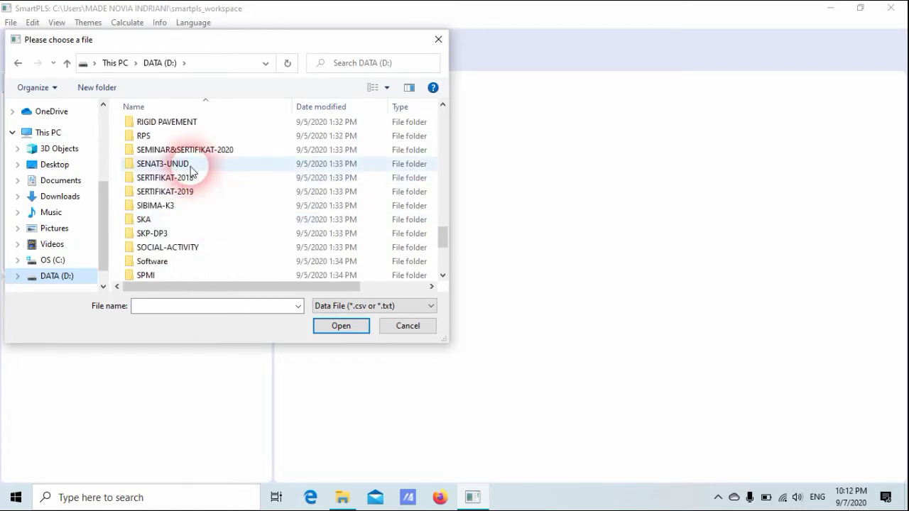
scroll(191, 171, "up", 2)
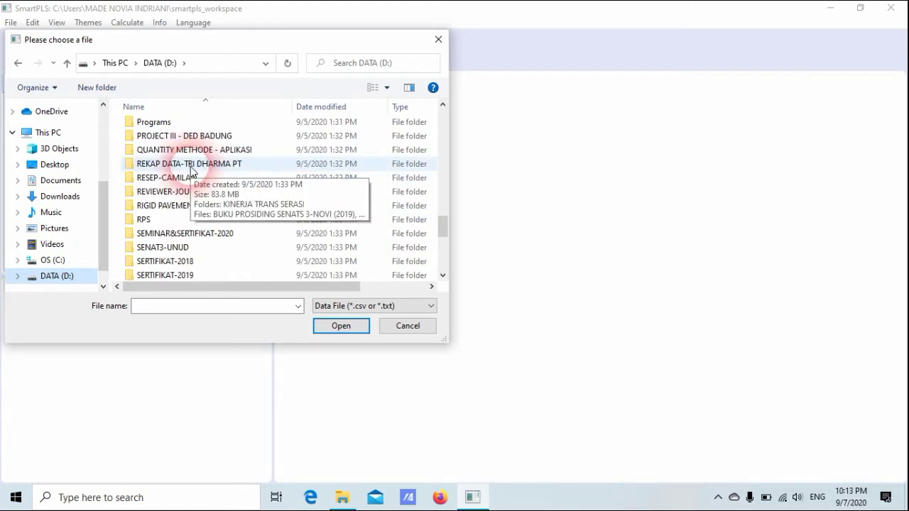
scroll(191, 172, "up", 1)
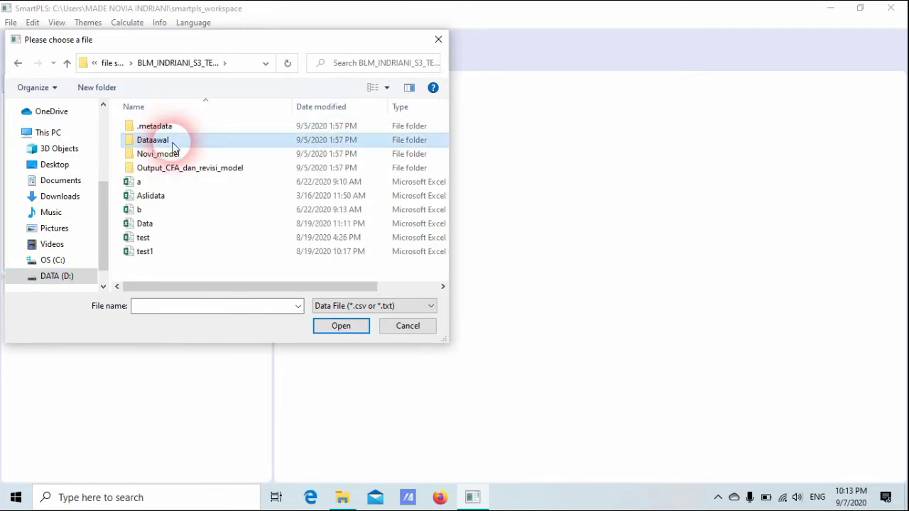
double_click(168, 135)
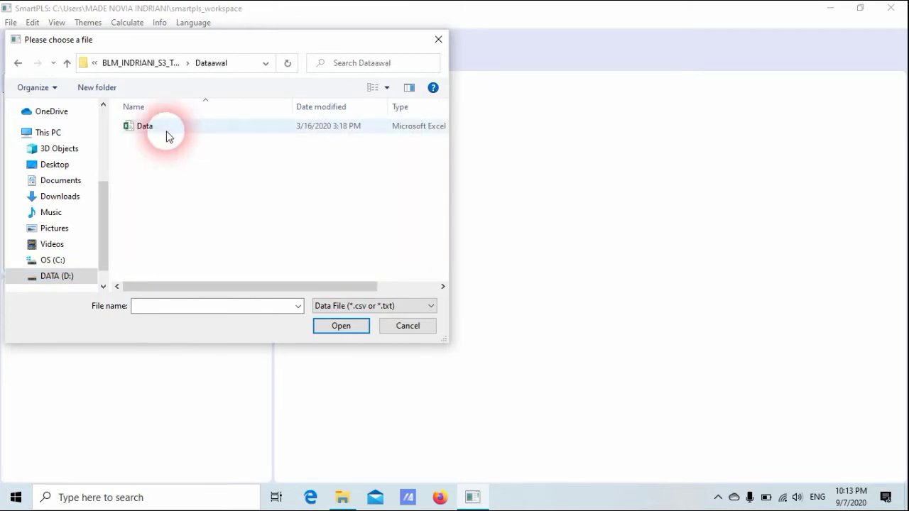
left_click(167, 132)
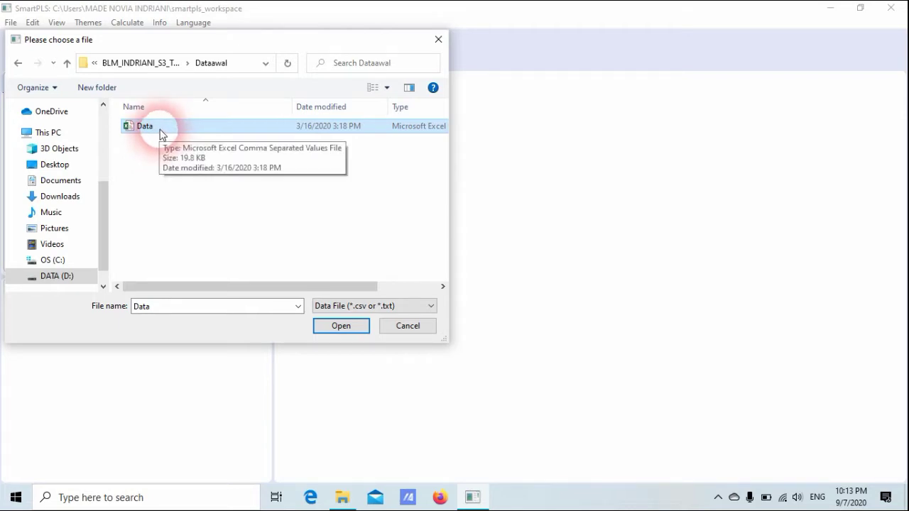
left_click(333, 326)
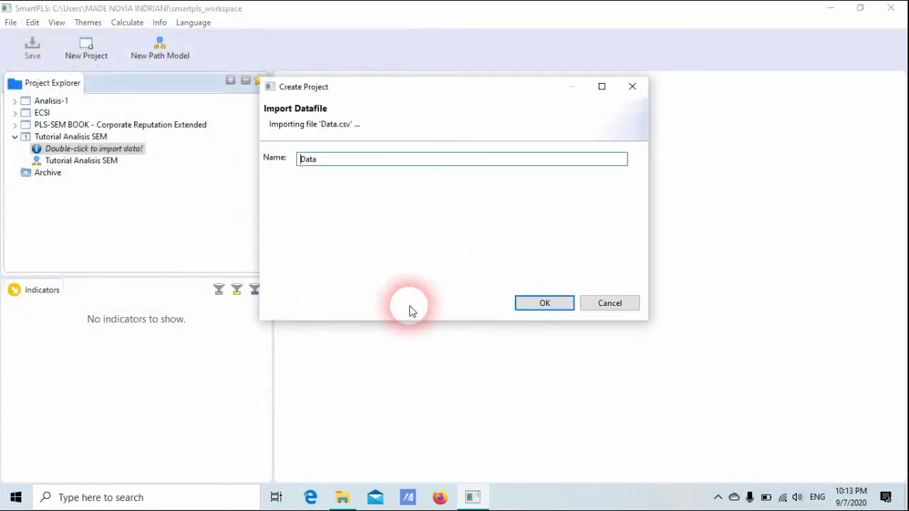
left_click(543, 303)
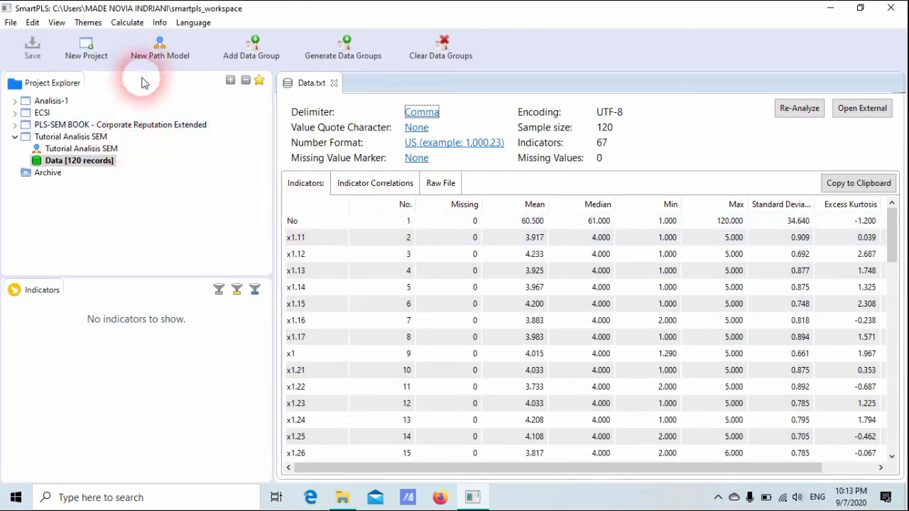
- Open the Tutorial Analisis SEM path model and place four latent variables spread across the canvas
left_click(96, 151)
double_click(96, 150)
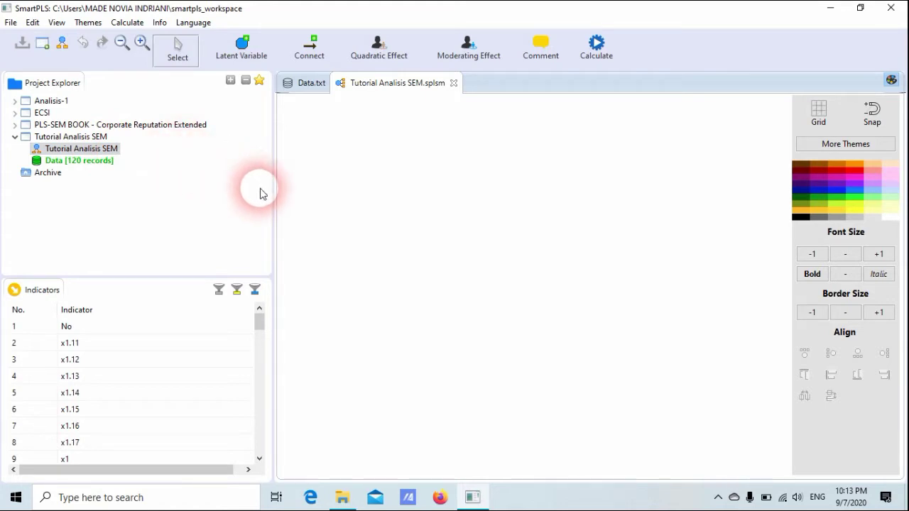
left_click(246, 59)
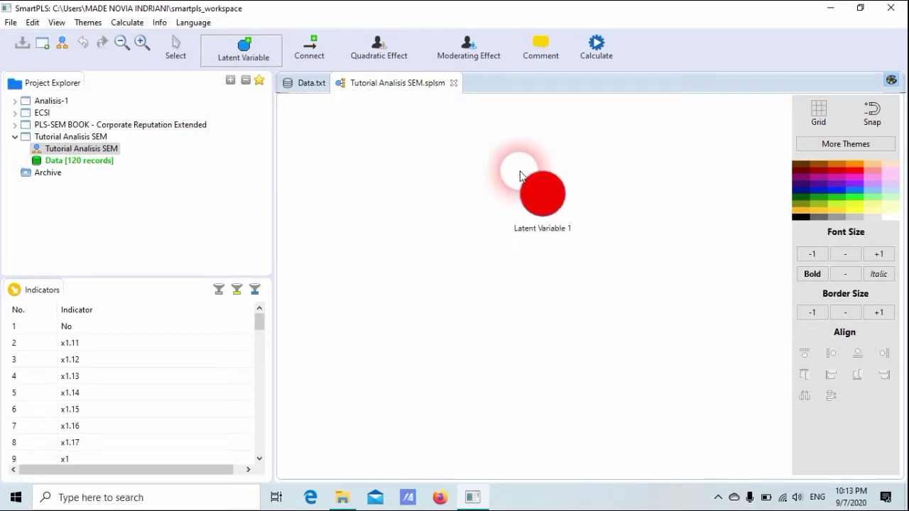
left_click(429, 271)
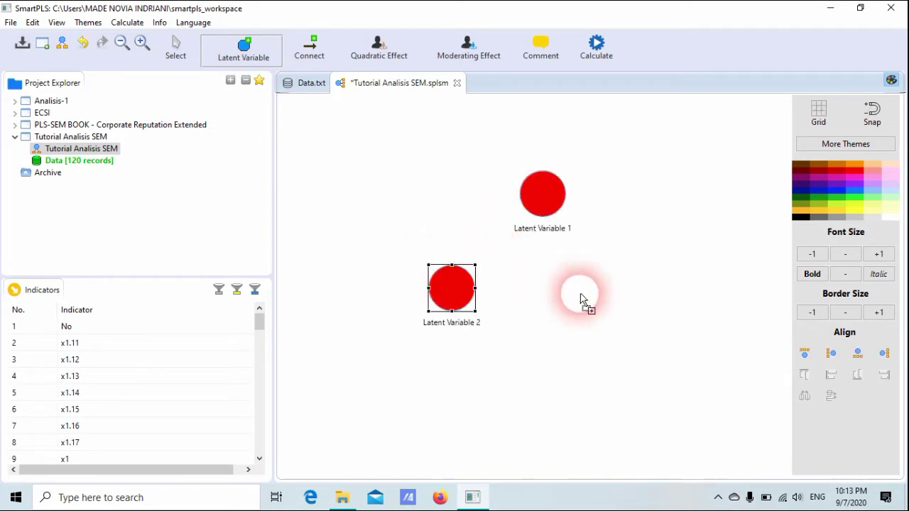
left_click(610, 287)
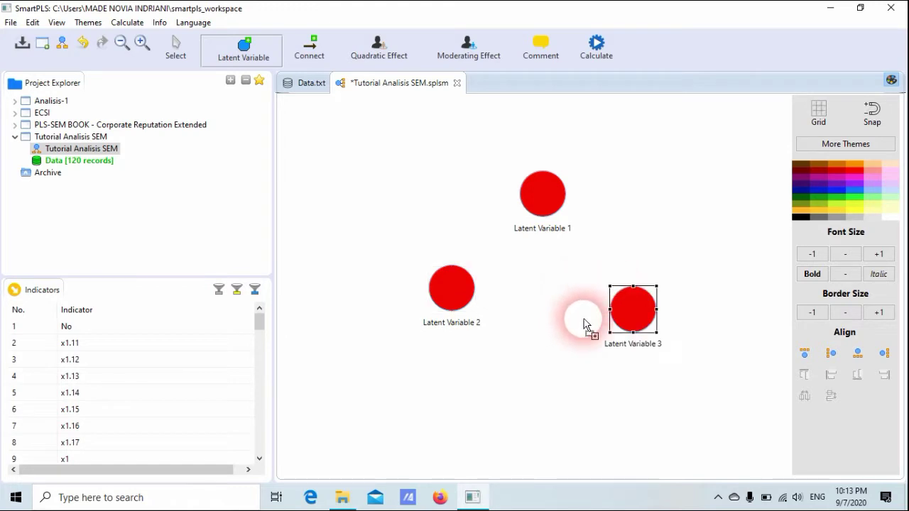
left_click(533, 387)
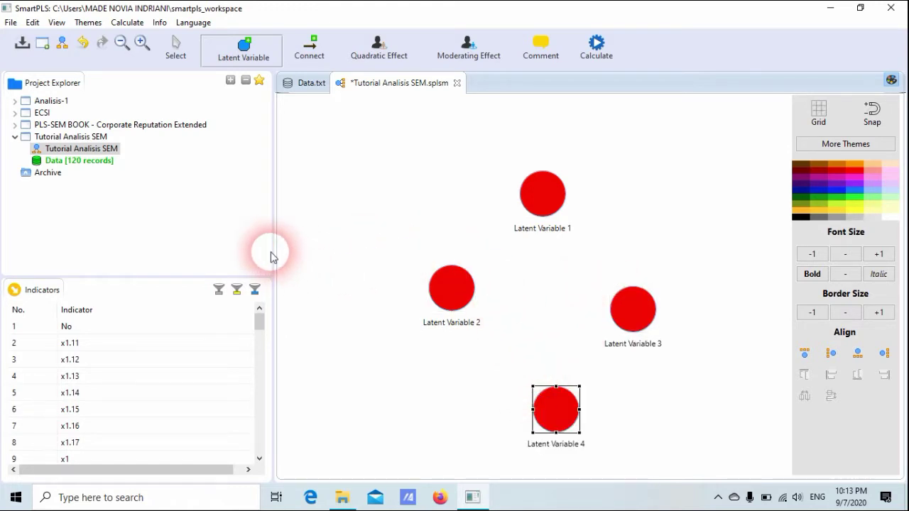
- Widen the model canvas and rearrange the four latent variables into a compact diamond with Latent Variable 1 at the top
left_click_drag(280, 252, 135, 212)
left_click(176, 51)
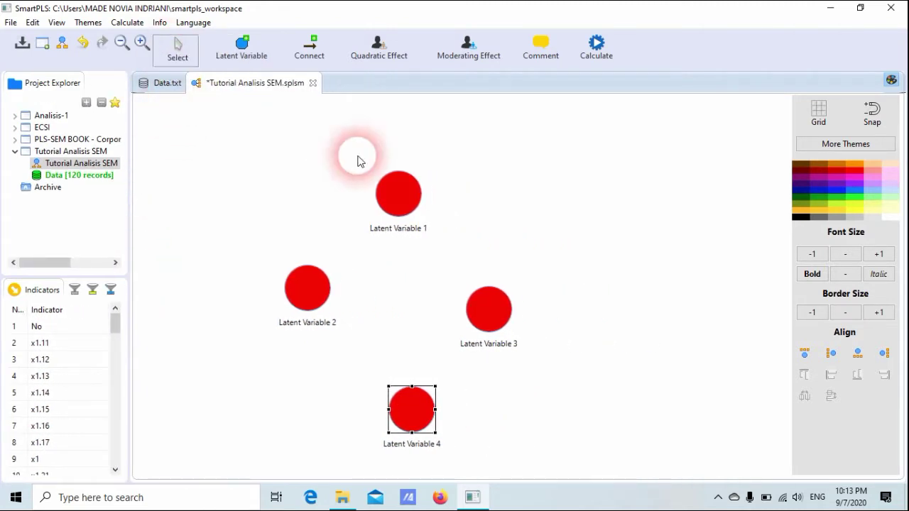
left_click_drag(391, 196, 431, 220)
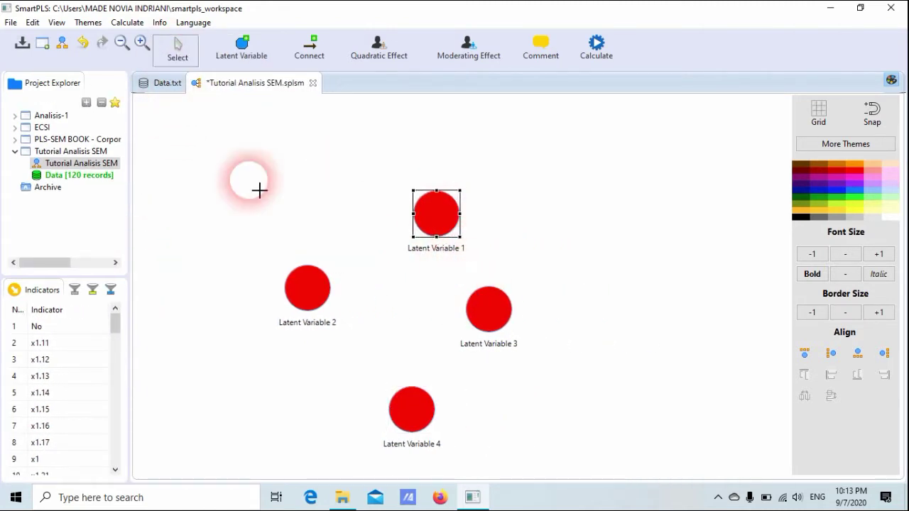
left_click_drag(249, 179, 564, 444)
left_click(514, 351)
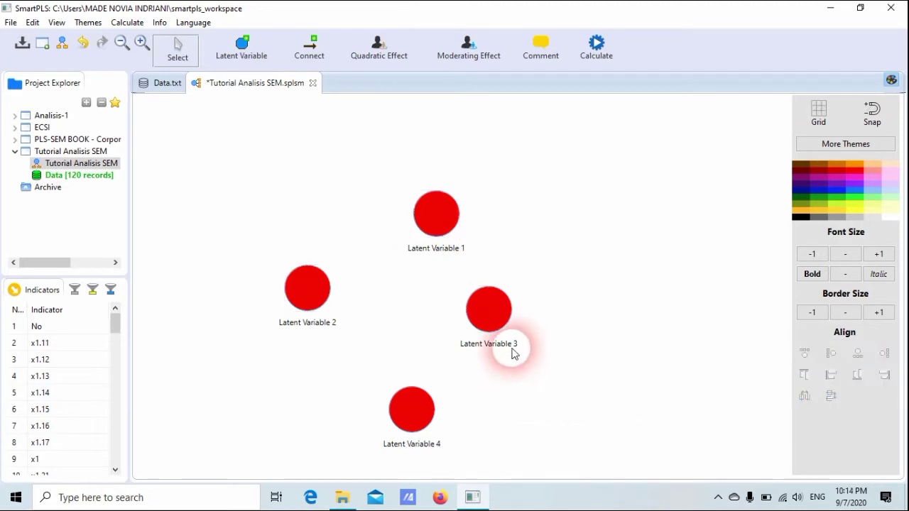
left_click_drag(492, 316, 509, 293)
left_click_drag(424, 401, 442, 372)
left_click_drag(318, 282, 364, 288)
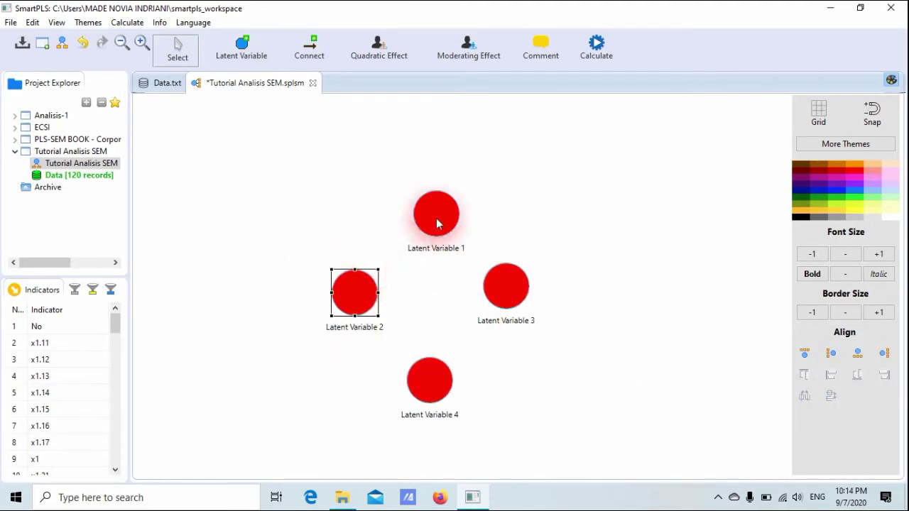
left_click(478, 234)
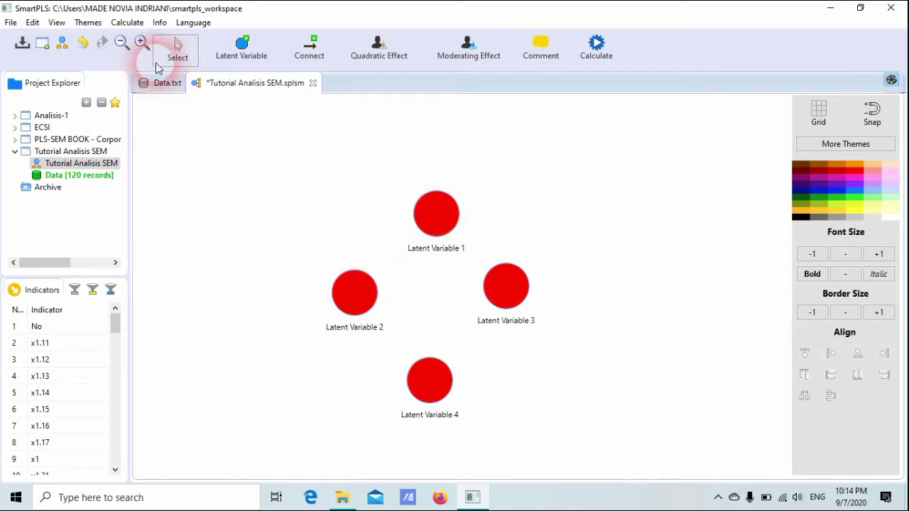
- Rename Latent Variable 1, at the top of the diamond, as SK
left_click(122, 44)
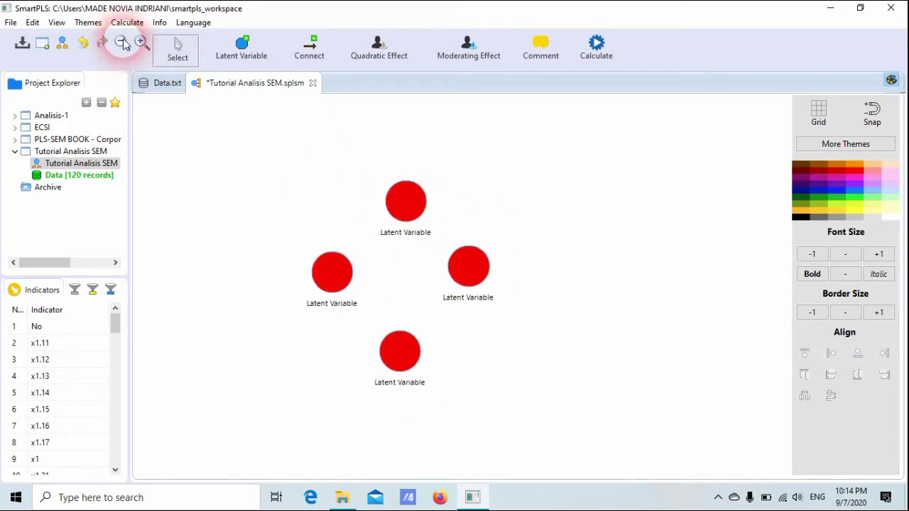
right_click(398, 205)
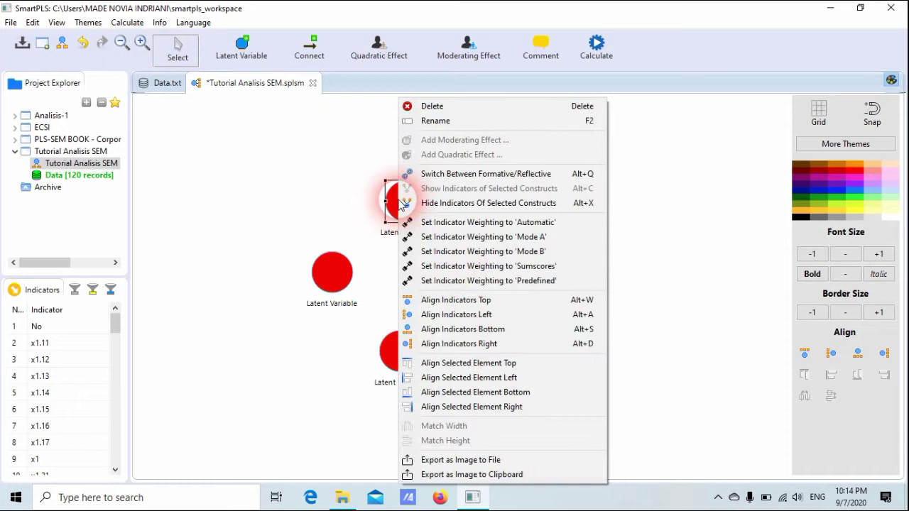
left_click(433, 121)
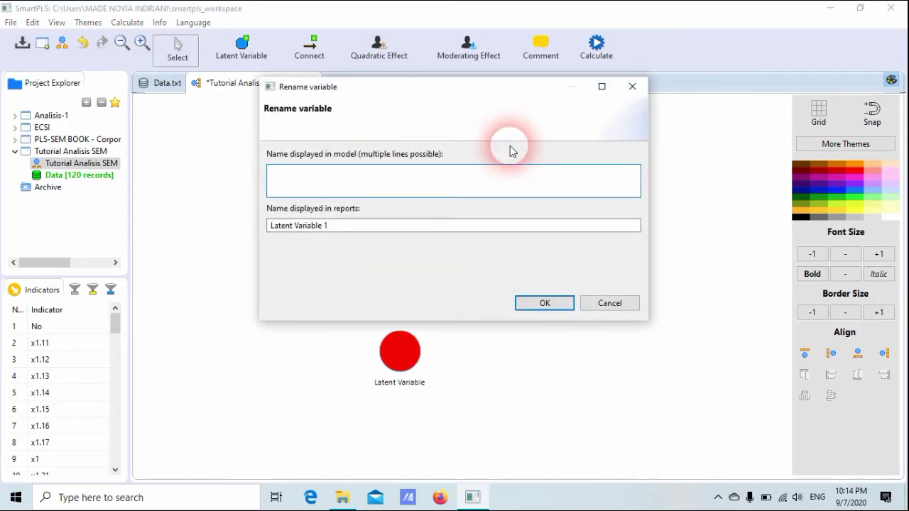
type("SK")
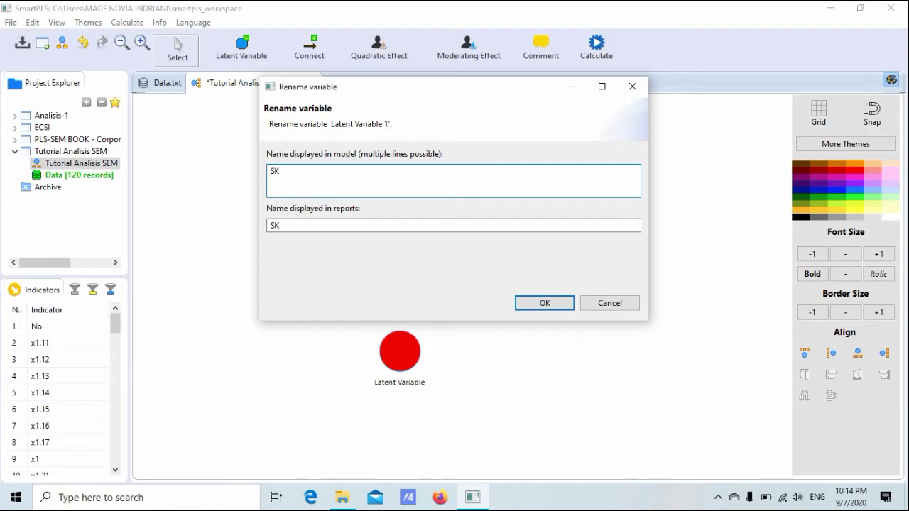
left_click(531, 301)
- Rename Latent Variable 2, on the left side of the diamond, as KS
left_click(335, 272)
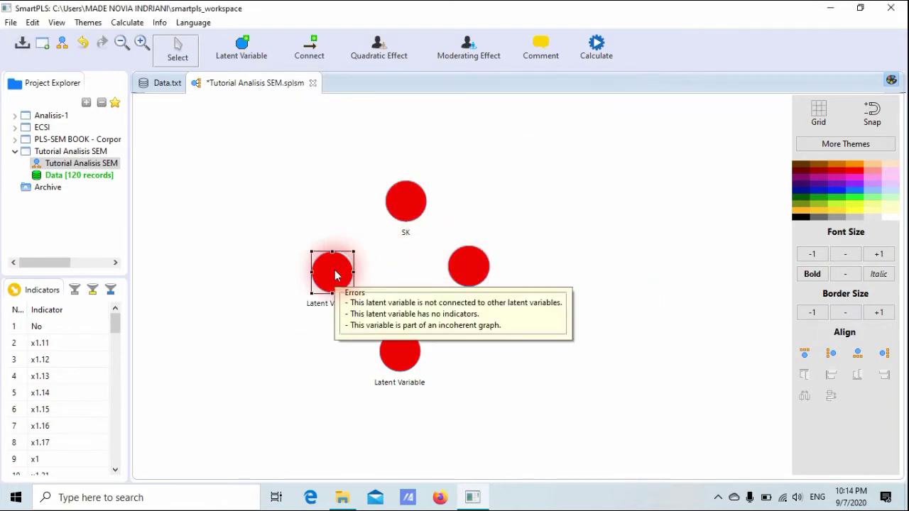
right_click(335, 273)
left_click(396, 121)
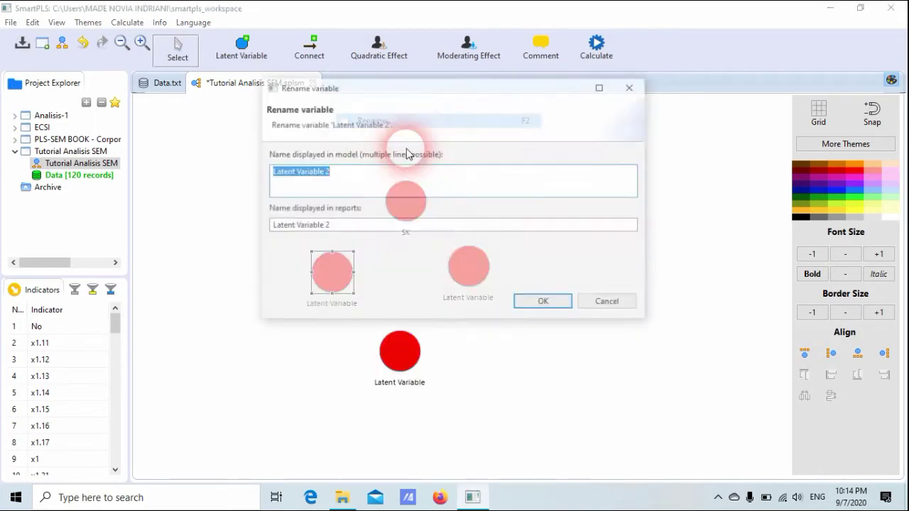
type("KS")
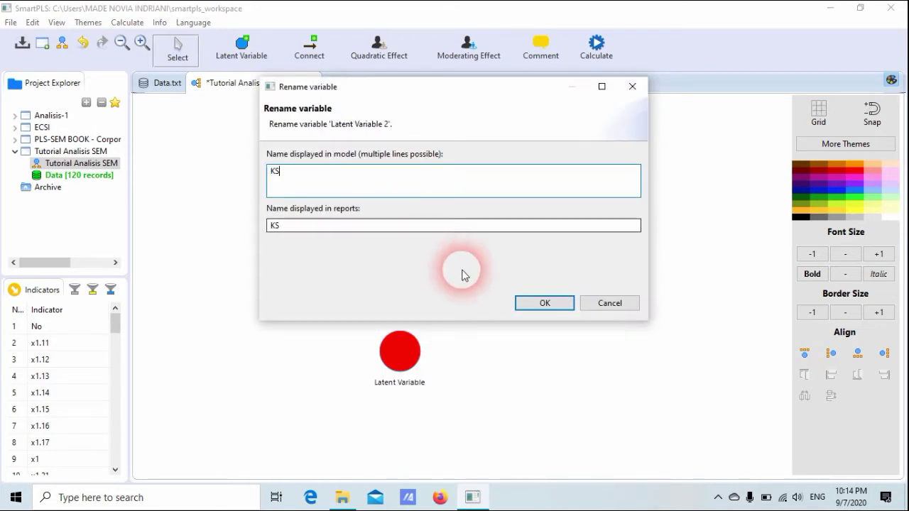
left_click(540, 304)
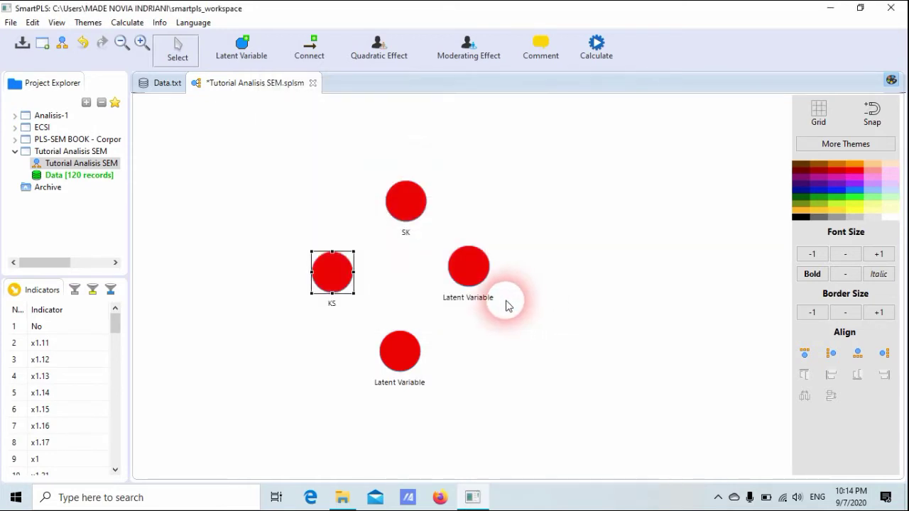
- Rename Latent Variable 3, on the right side of the diamond, as KTP
left_click(474, 275)
right_click(472, 273)
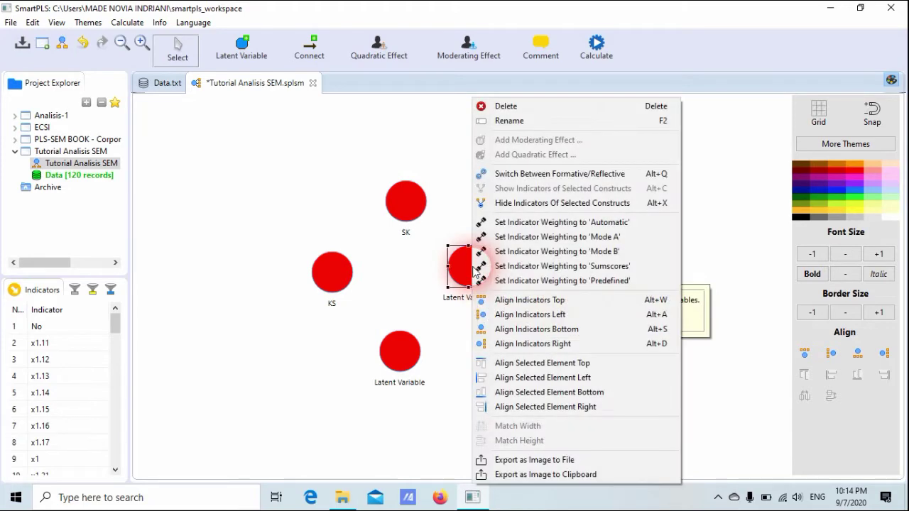
left_click(519, 123)
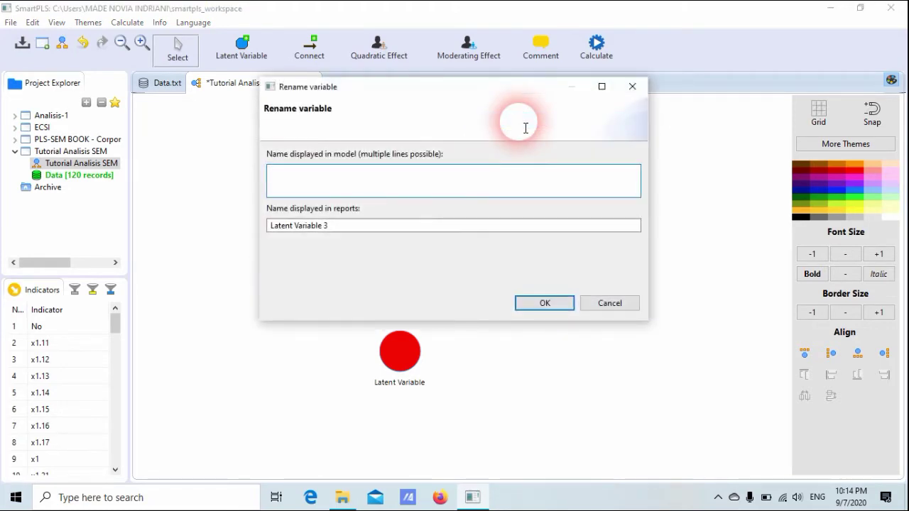
type("KTP")
left_click(544, 302)
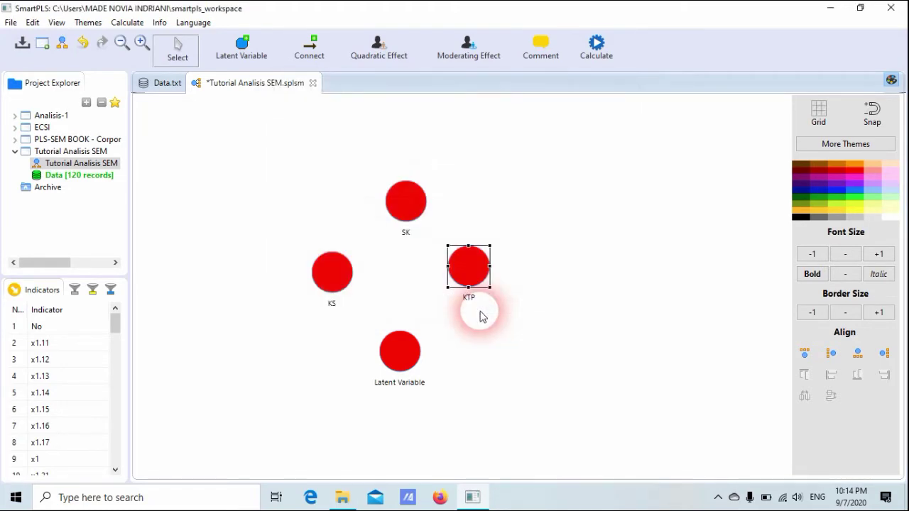
- Rename Latent Variable 4, at the bottom of the diamond, as INOVASI
left_click(409, 357)
right_click(399, 351)
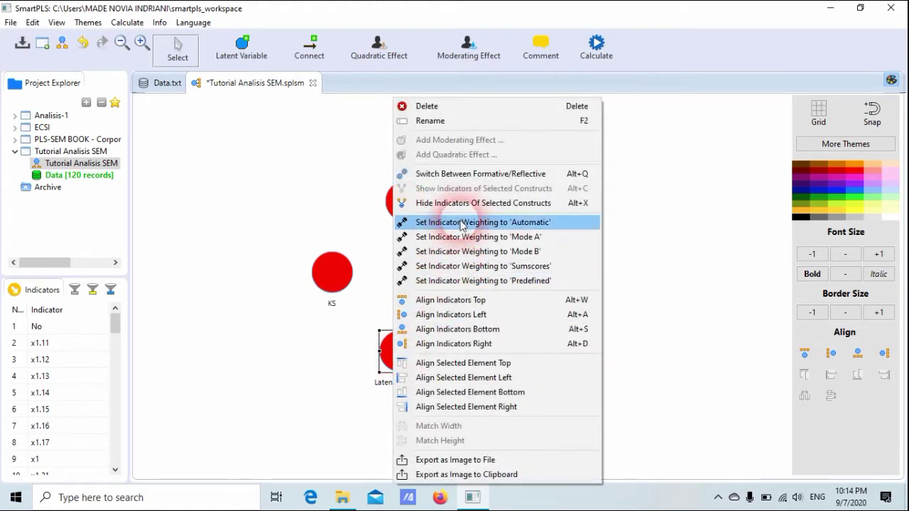
left_click(465, 122)
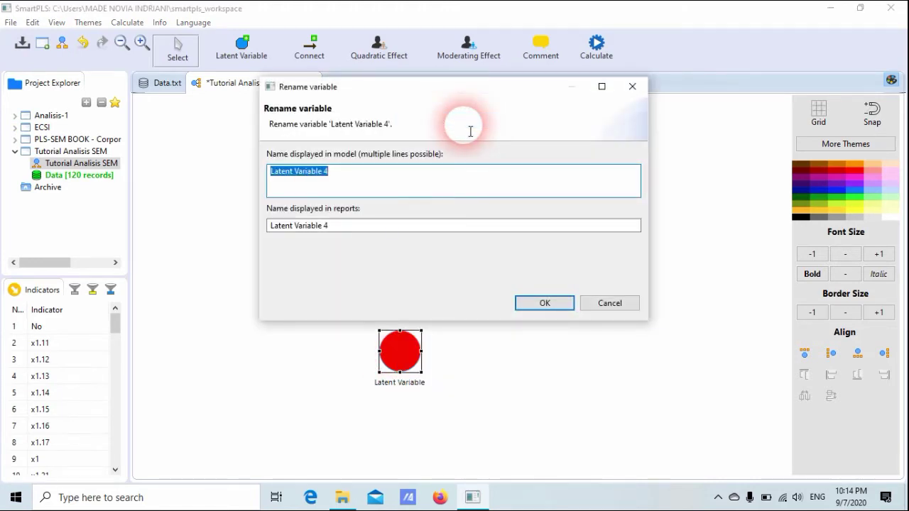
type("INOVASI")
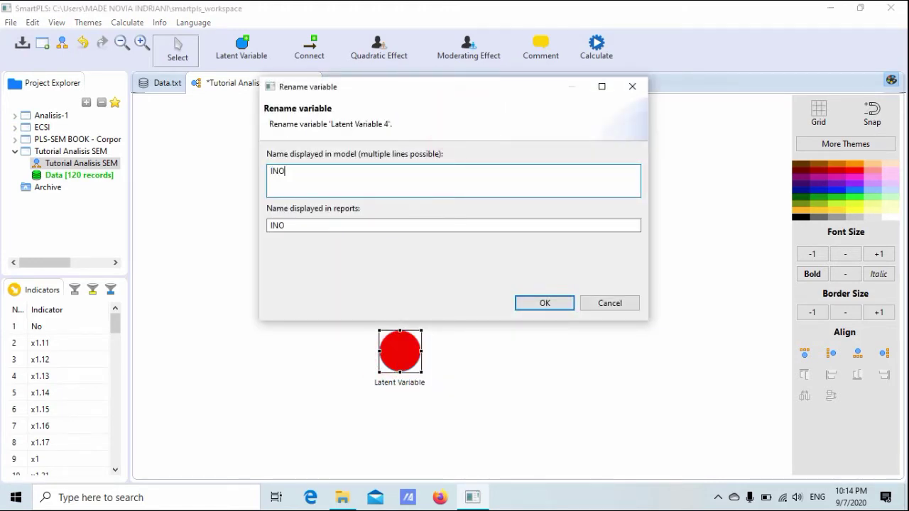
left_click(533, 303)
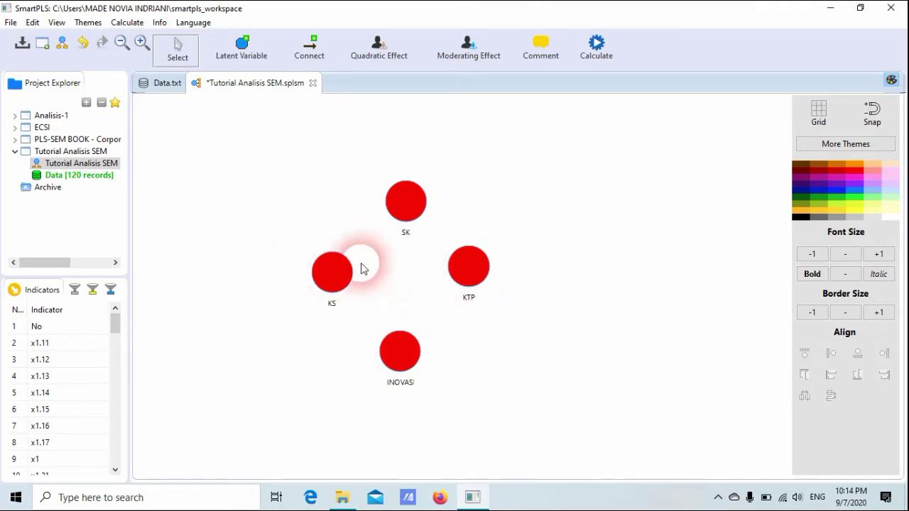
- Add two latent variables to the left of KS, one above and one below it, and line them up vertically
left_click(243, 47)
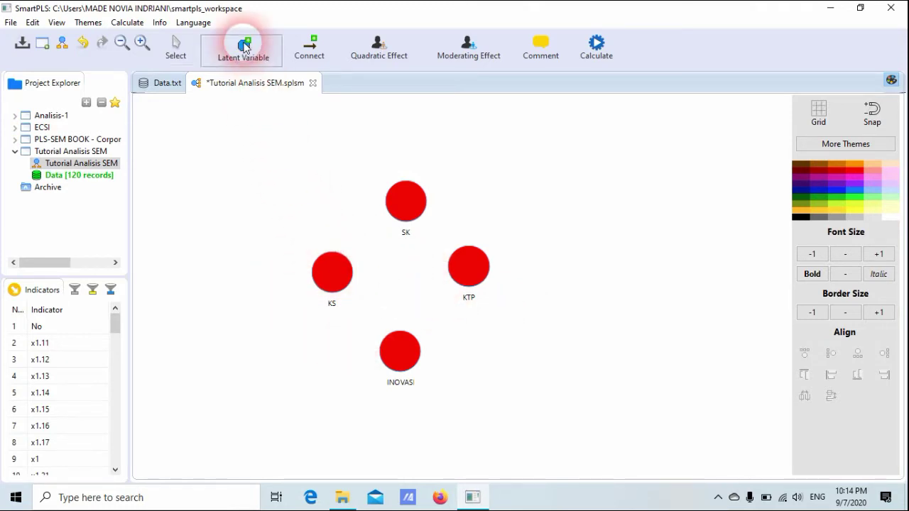
left_click(264, 204)
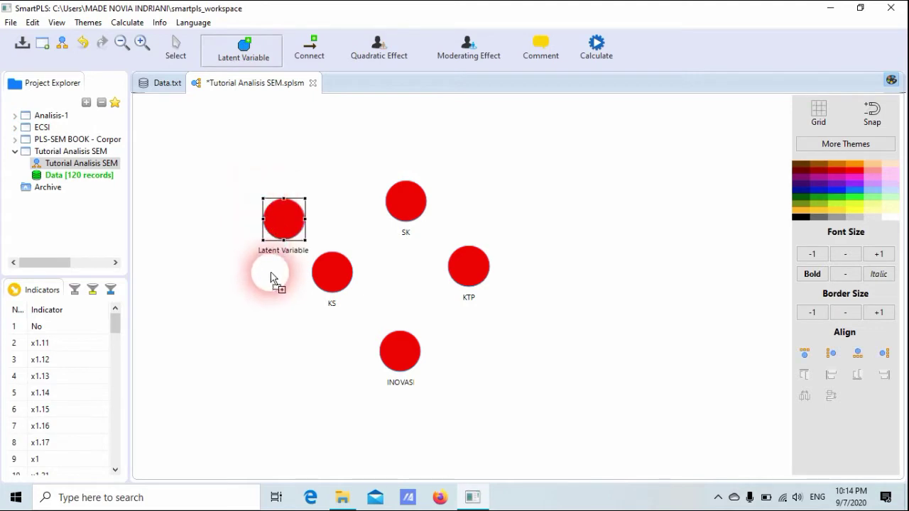
left_click(278, 315)
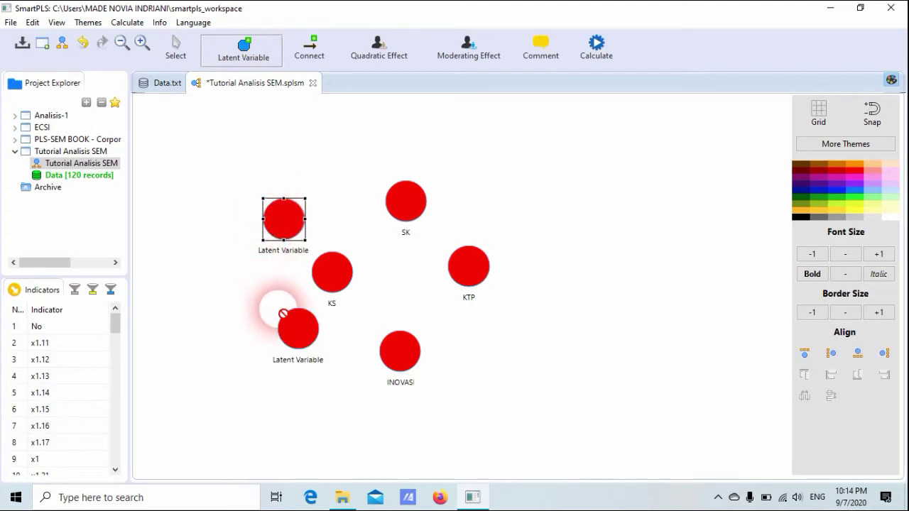
left_click(171, 50)
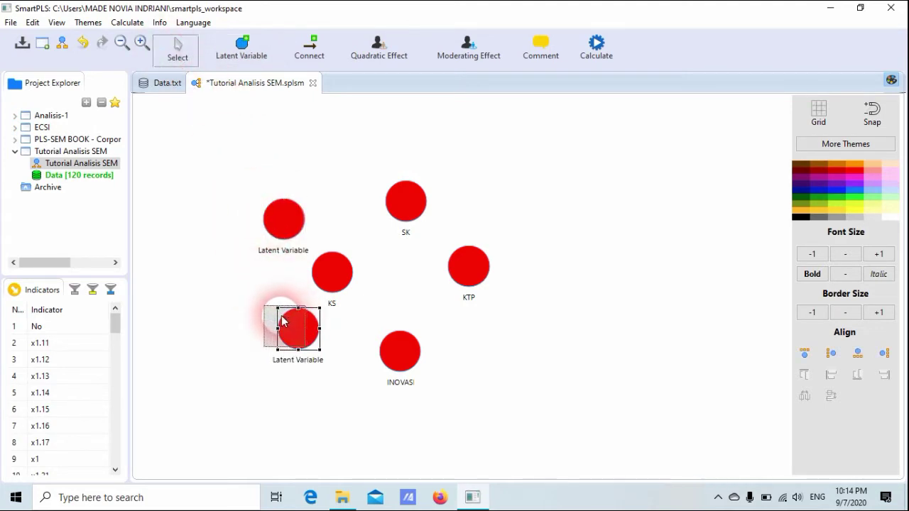
left_click_drag(277, 319, 263, 316)
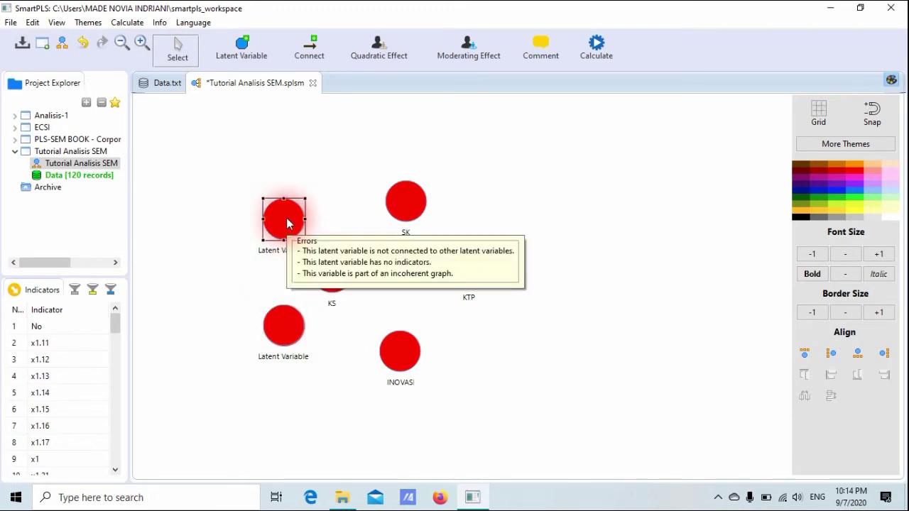
- Rename the new latent variable above and left of KS as X 1.1
right_click(292, 219)
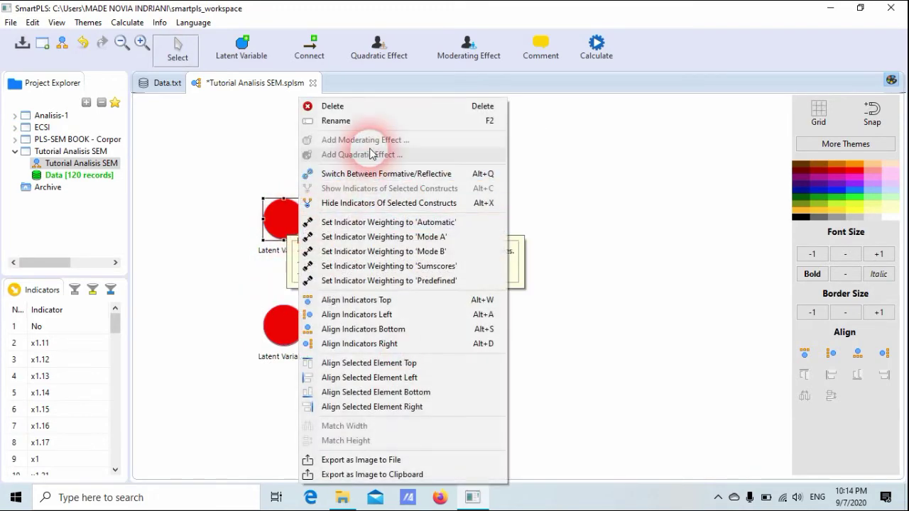
left_click(336, 121)
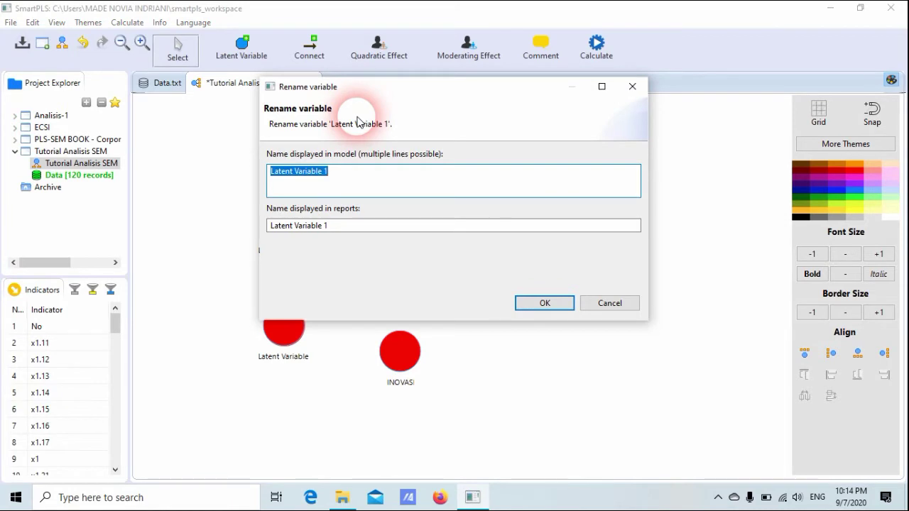
type("X 1")
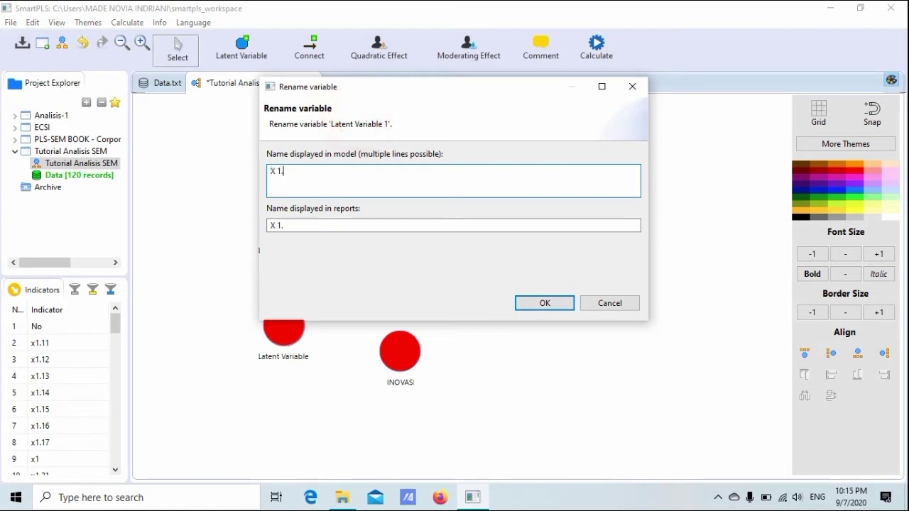
type(".1")
left_click(527, 305)
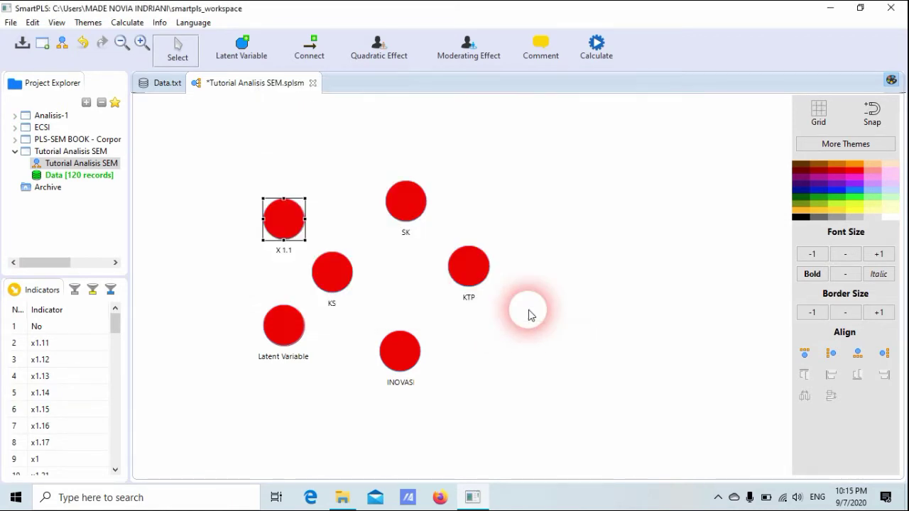
- Rename the new latent variable below and left of KS as X 1.2
right_click(284, 325)
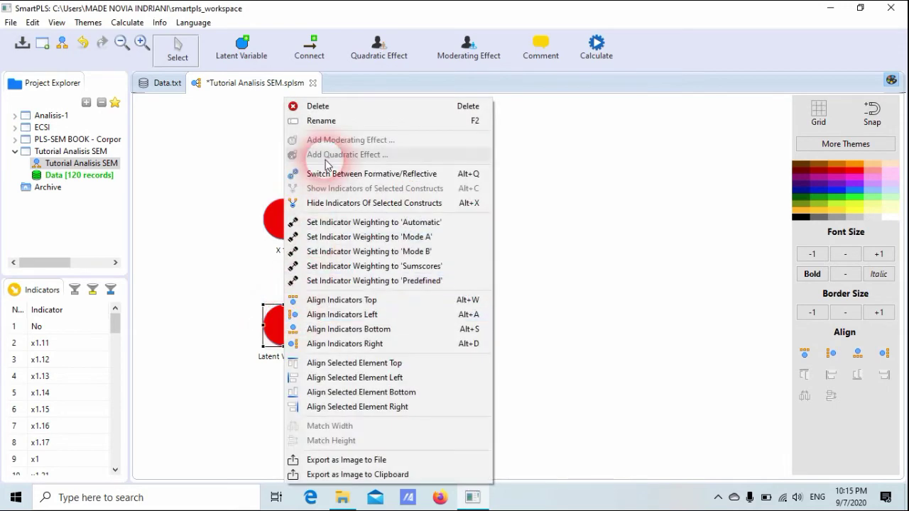
left_click(308, 117)
type("X 1")
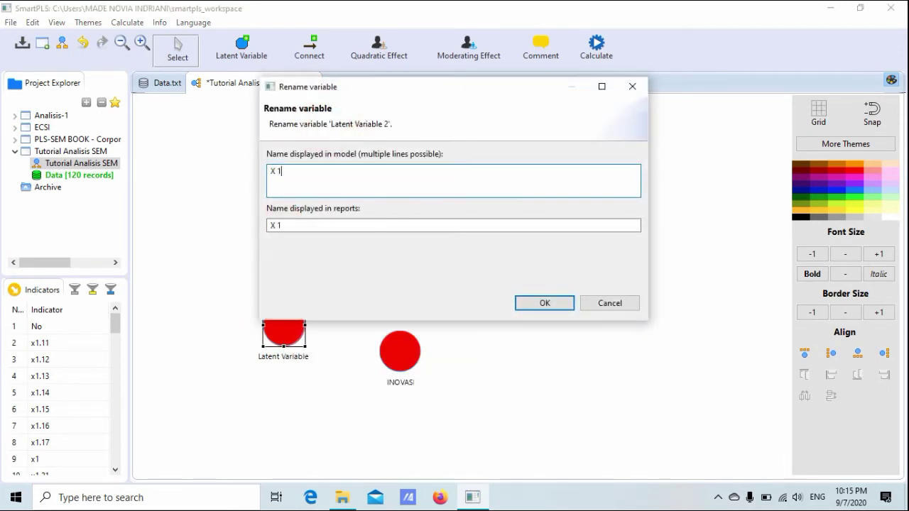
type(".2")
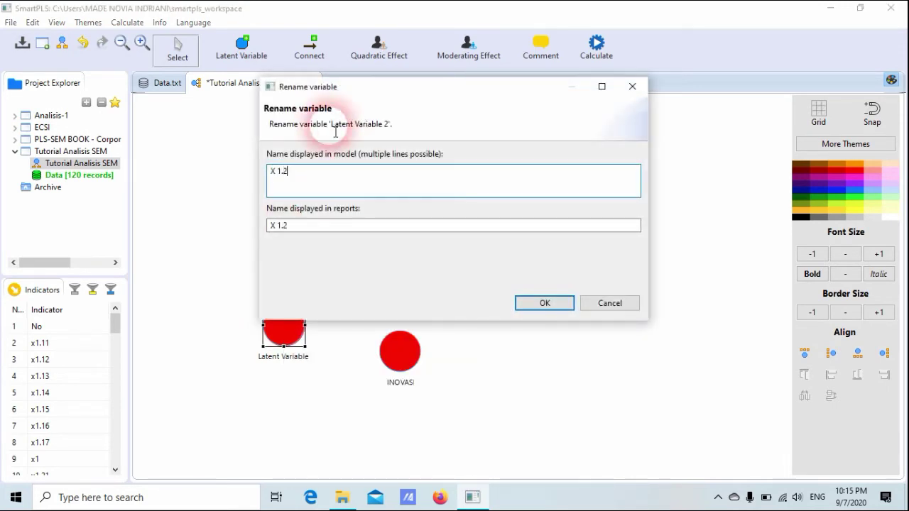
left_click(534, 307)
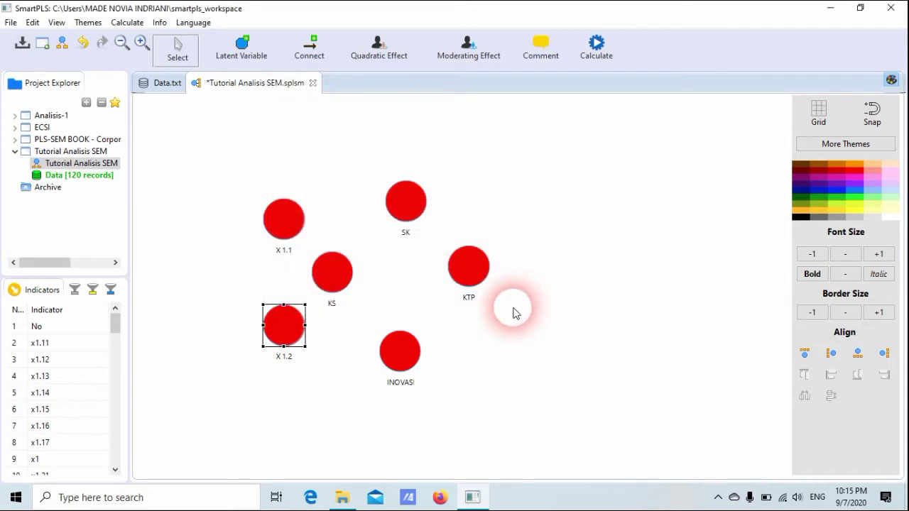
- Add four latent variables in a curved column to the right of KTP, spaced from top to bottom
left_click(248, 48)
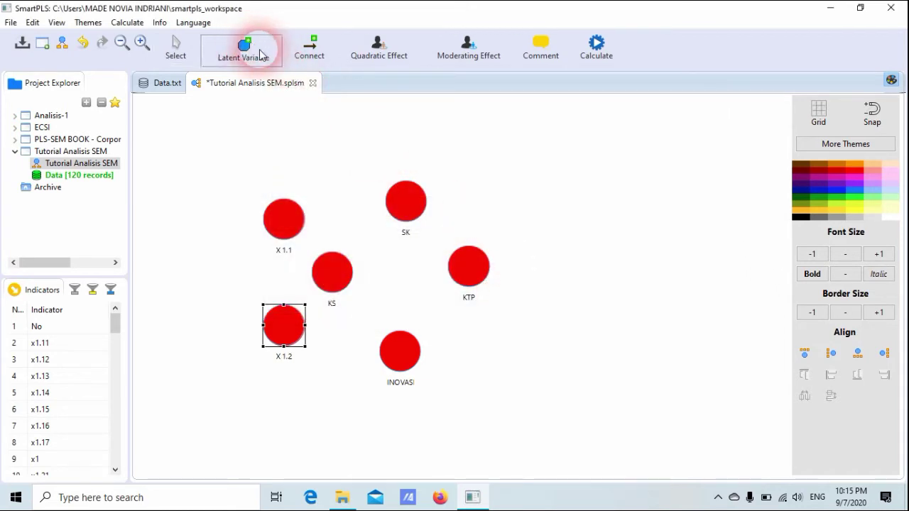
left_click(520, 144)
left_click(554, 233)
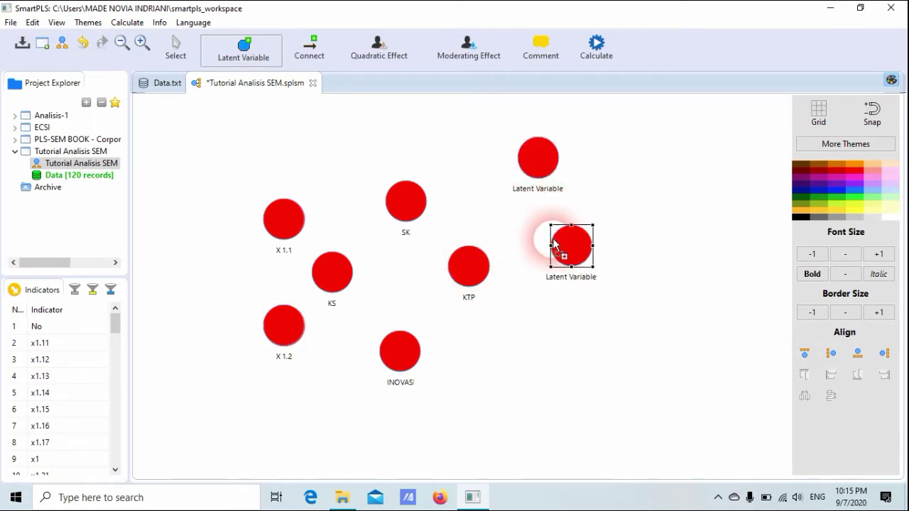
left_click(556, 317)
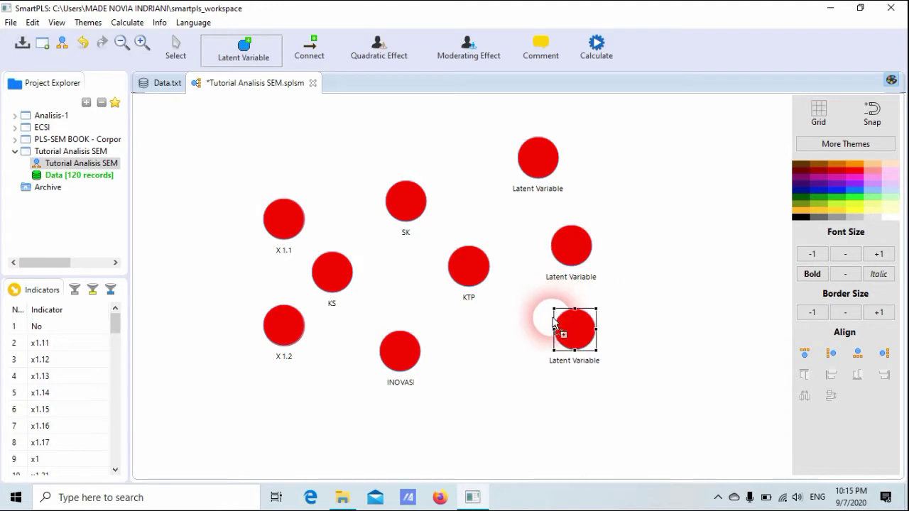
left_click(521, 380)
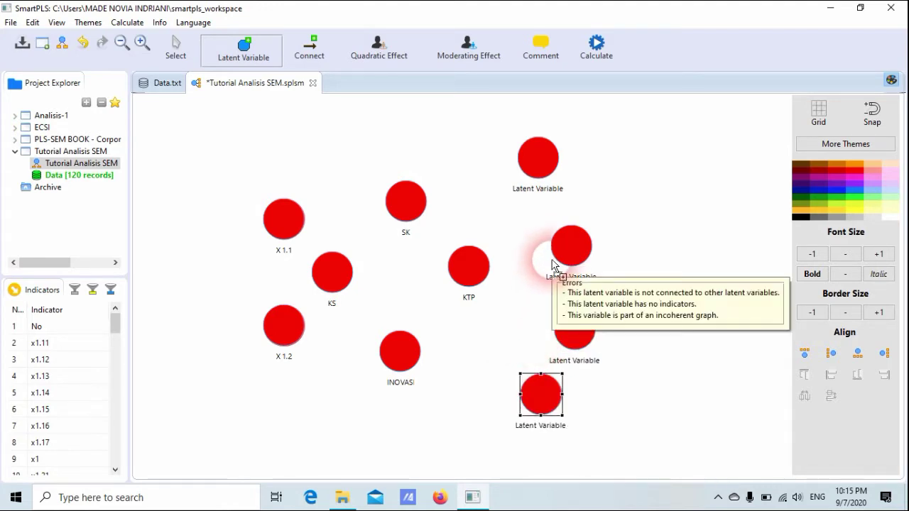
left_click(177, 47)
- Rename the topmost latent variable in the column right of KTP as Y 3.1
right_click(547, 159)
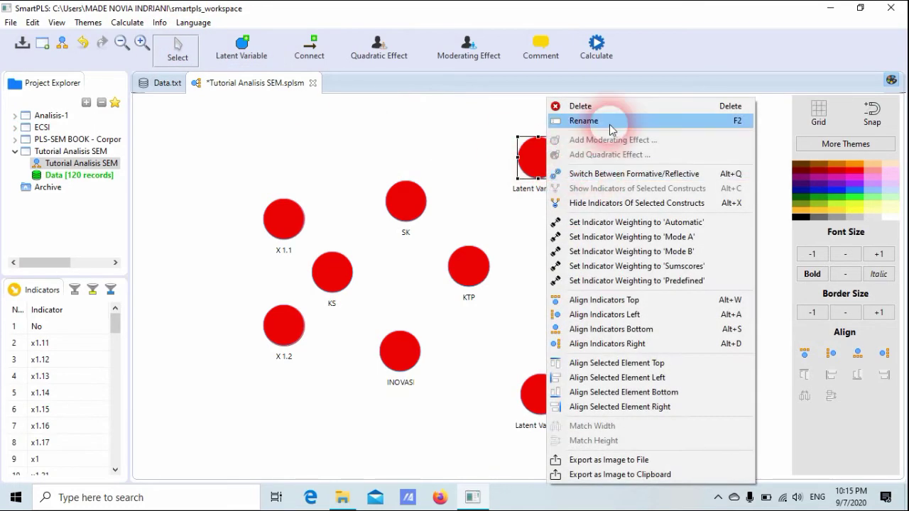
left_click(609, 122)
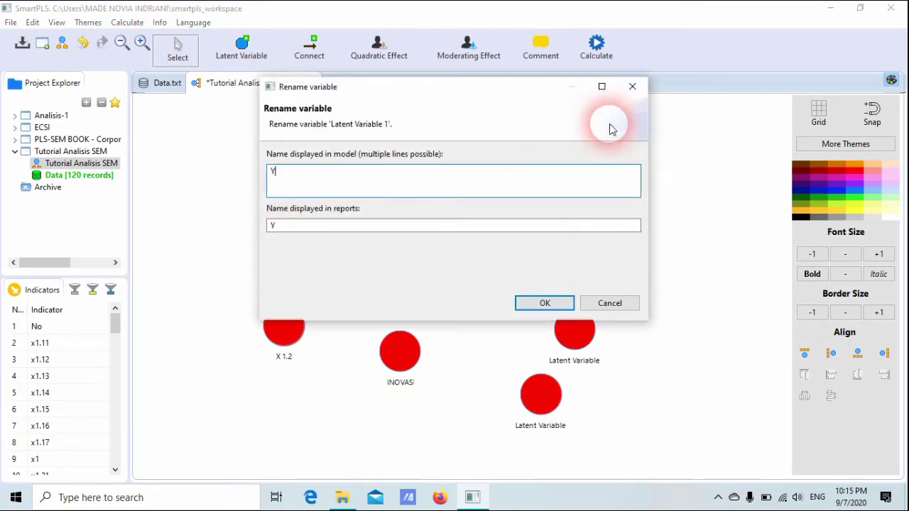
type("3")
left_click(610, 122)
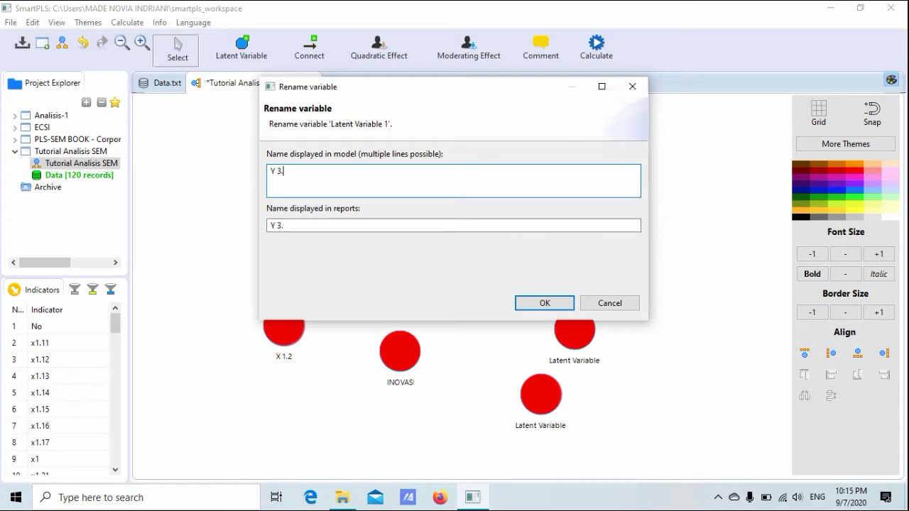
type(".")
left_click(602, 204)
type("1")
left_click(561, 307)
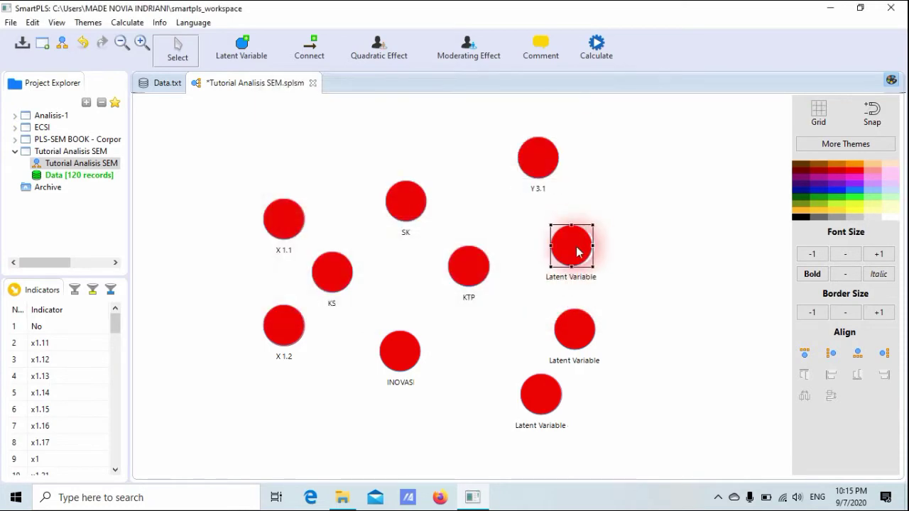
- Rename the second latent variable in the column, directly below Y 3.1, as Y 3.2
right_click(553, 247)
left_click(604, 120)
type("Y ")
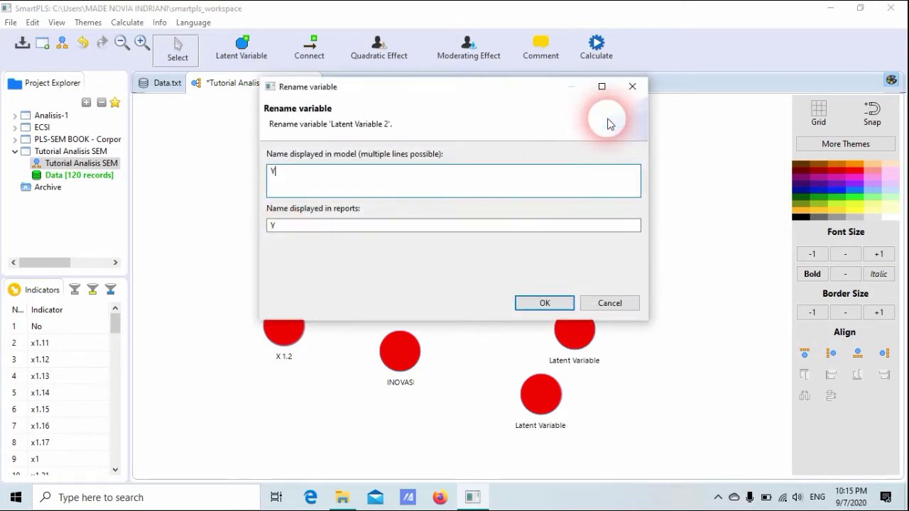
type("3.2")
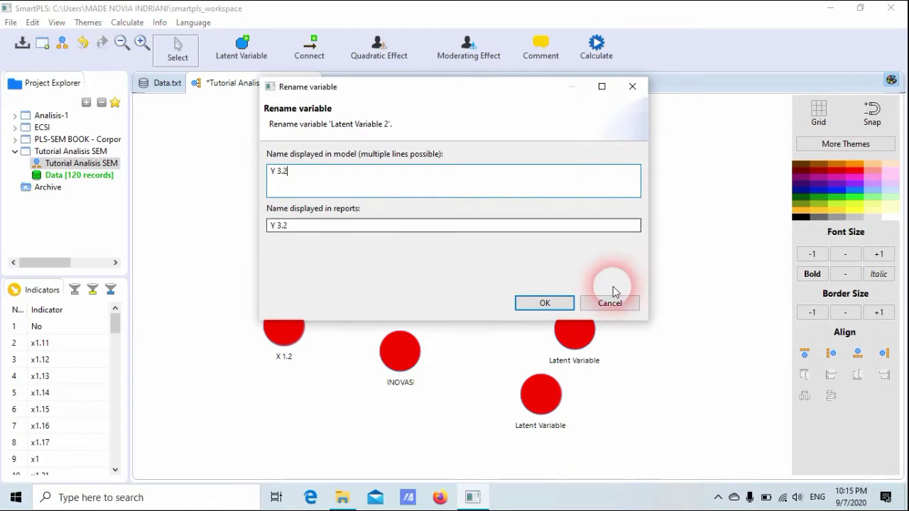
left_click(553, 303)
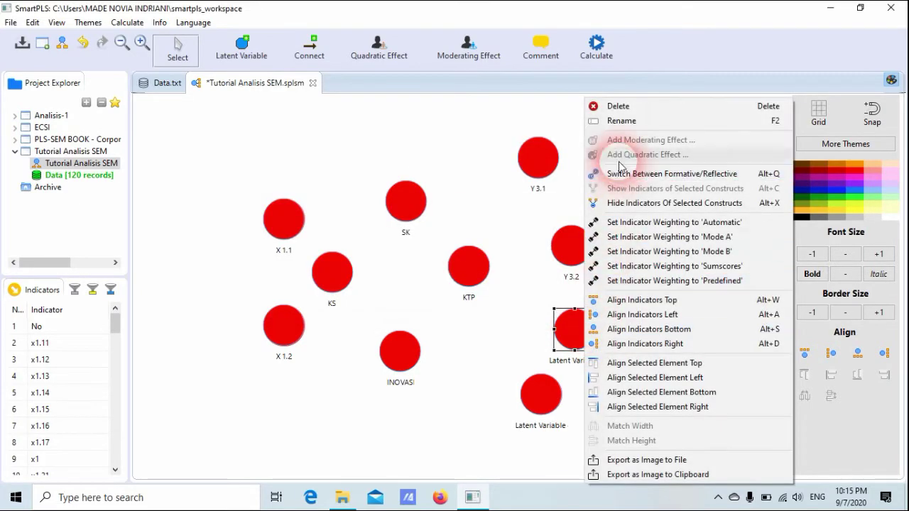
- Rename the third latent variable in the column right of KTP, directly below Y 3.2, as Y 3.3
left_click(618, 122)
type("Y ")
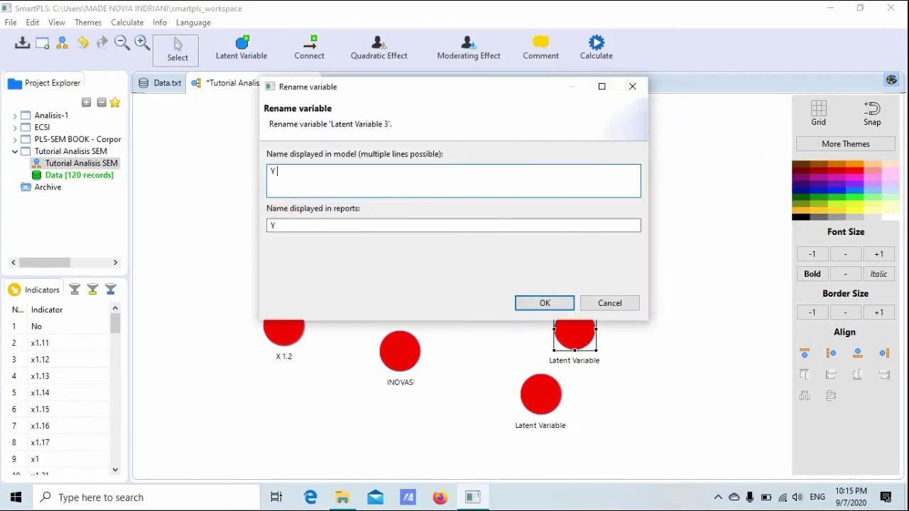
type("3.3")
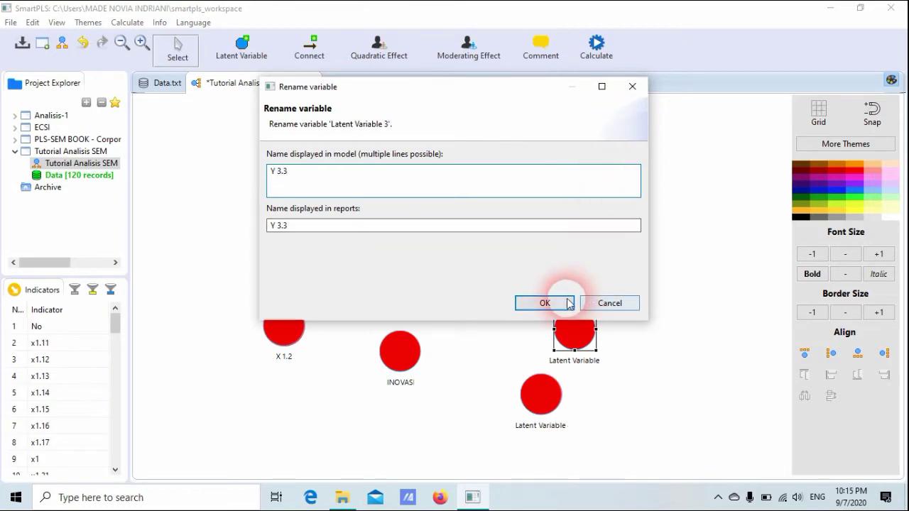
left_click(545, 303)
- Rename the bottommost latent variable in the column, below Y 3.3, as Y 3.4
left_click(545, 399)
right_click(545, 403)
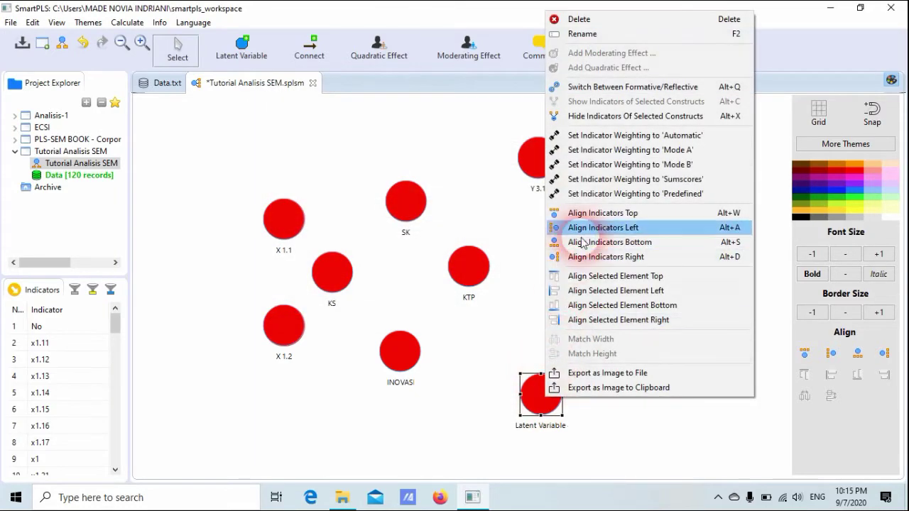
left_click(572, 33)
type("Y")
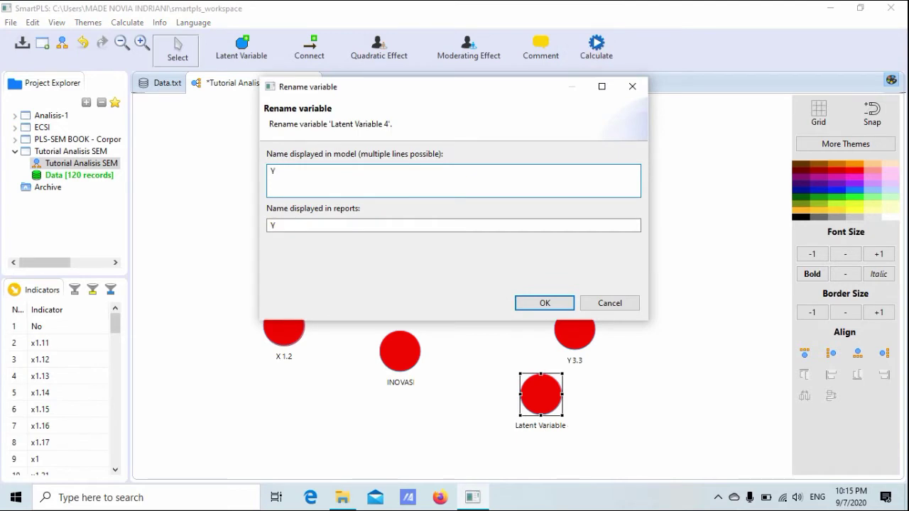
left_click(591, 51)
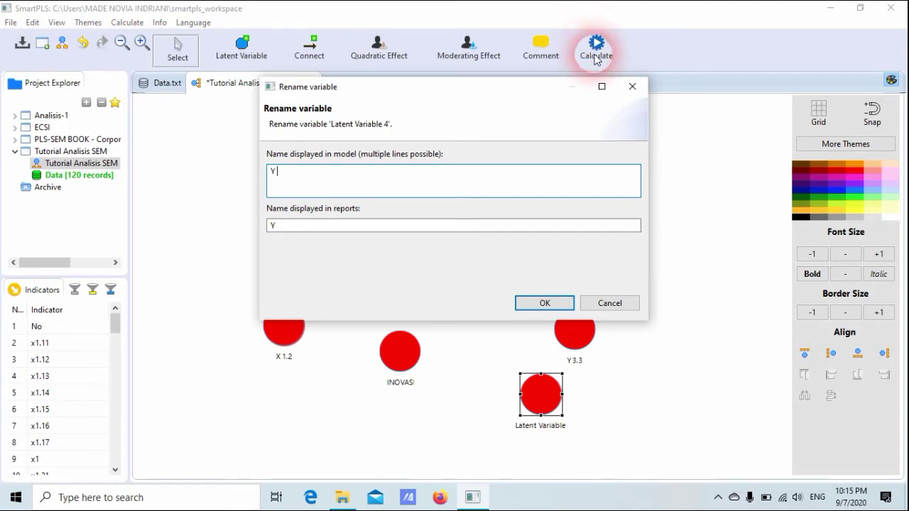
type("3.4")
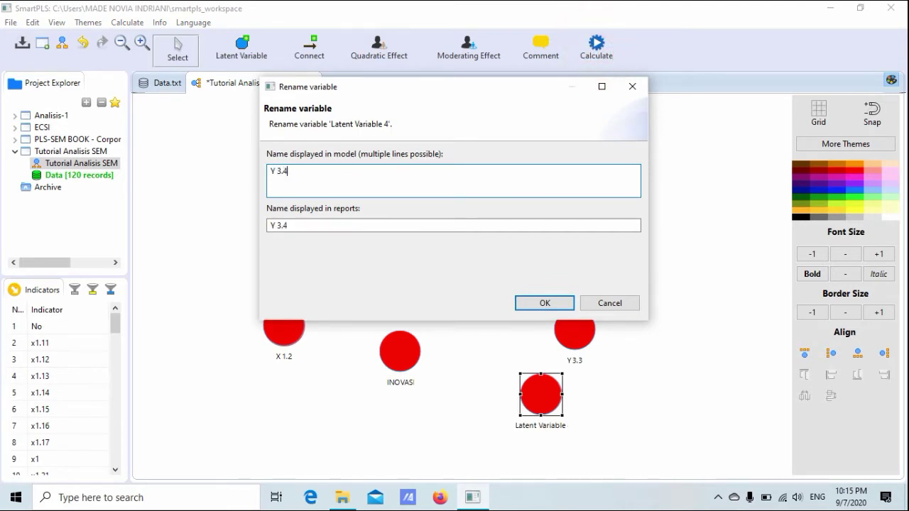
left_click(544, 303)
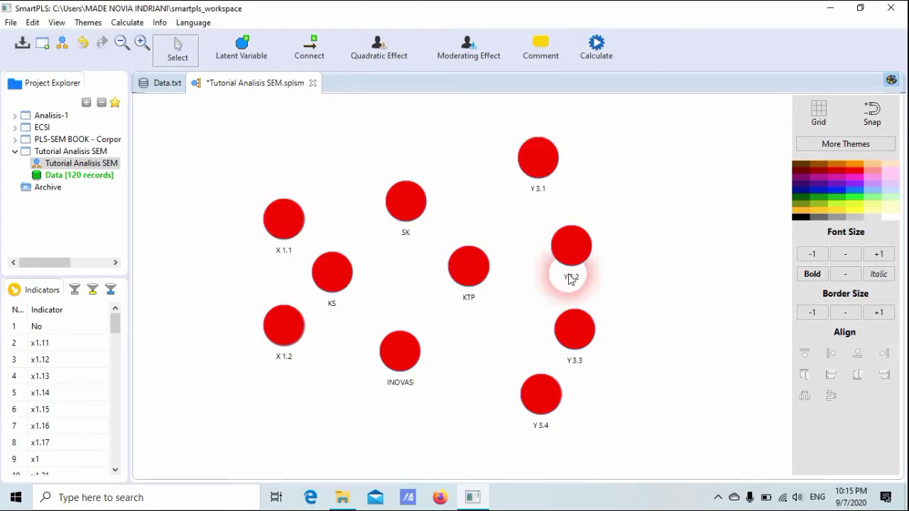
- Connect KS to its two dimension variables with paths running from KS to X 1.1 and X 1.2
left_click(307, 61)
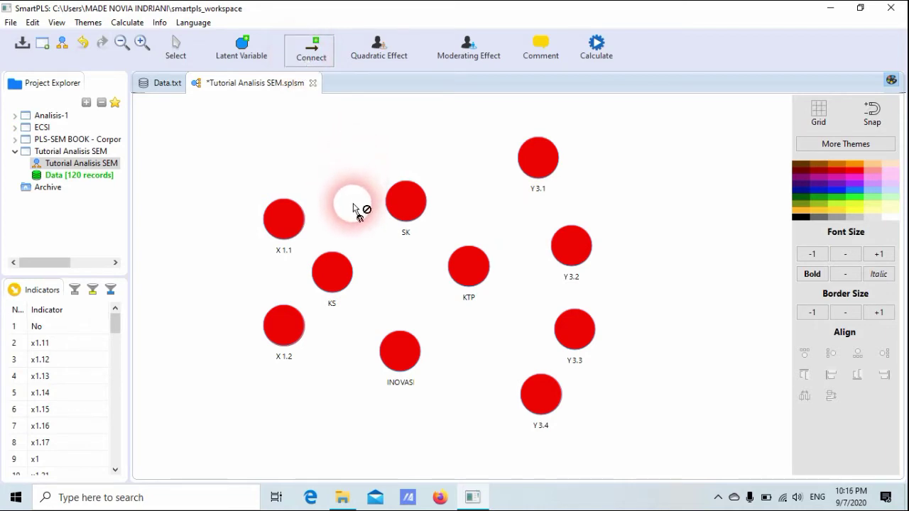
left_click(332, 267)
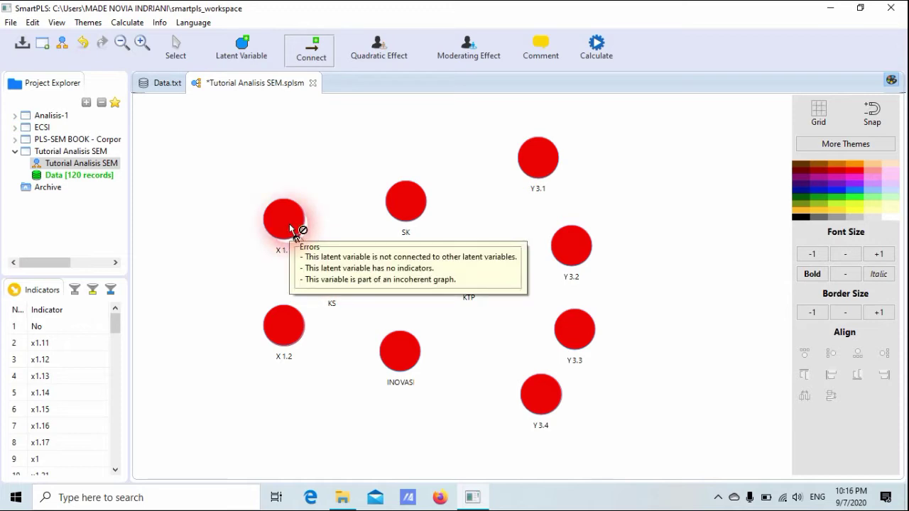
left_click(289, 224)
left_click_drag(314, 290, 305, 307)
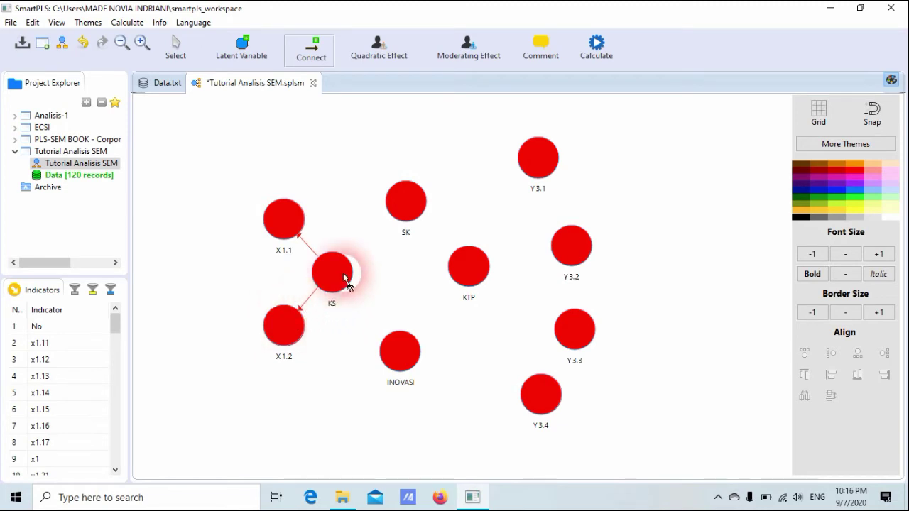
- Draw structural paths from KS to SK, INOVASI and KTP
left_click_drag(346, 278, 409, 204)
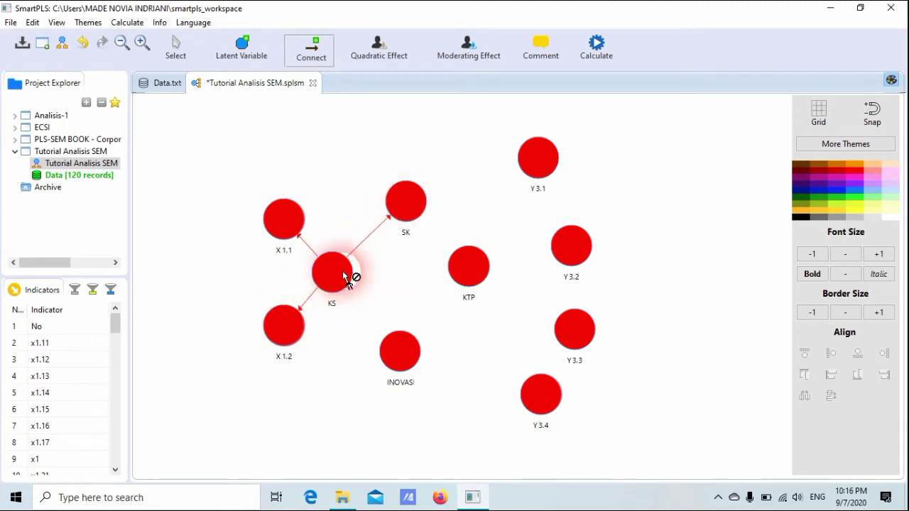
left_click_drag(348, 278, 398, 356)
left_click_drag(344, 284, 454, 271)
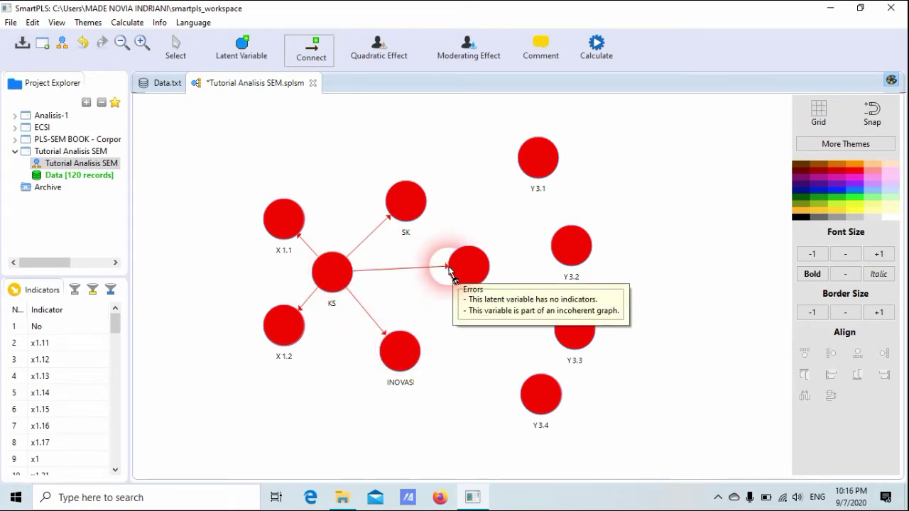
- Draw structural paths from SK to KTP, from INOVASI to KTP, and from SK to INOVASI
left_click_drag(409, 213, 465, 254)
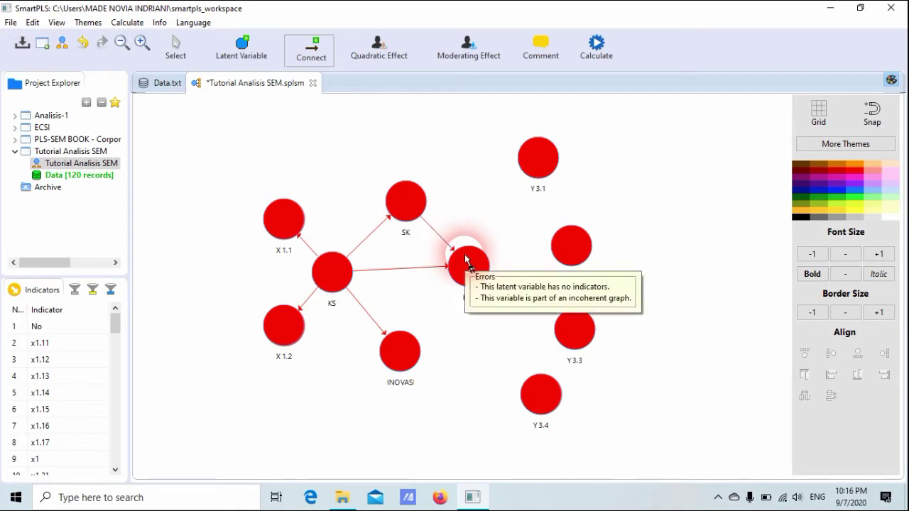
left_click_drag(404, 348, 457, 284)
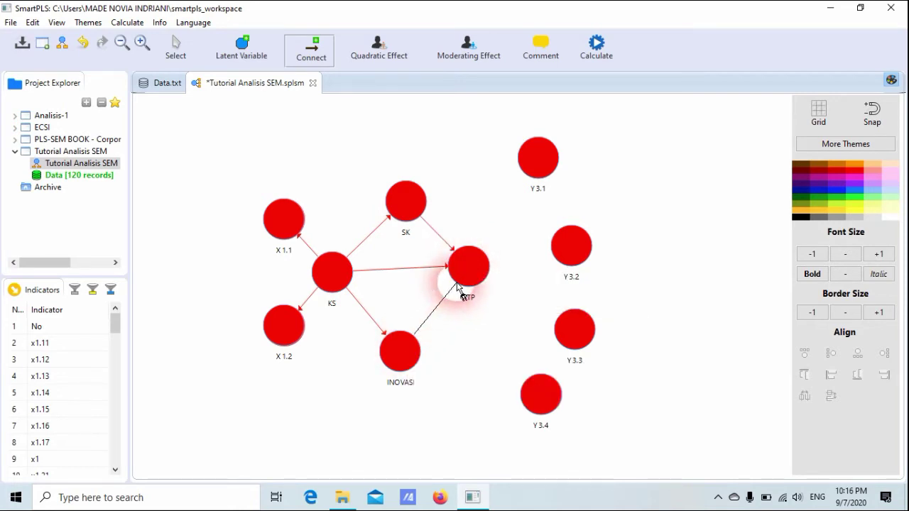
left_click(402, 211)
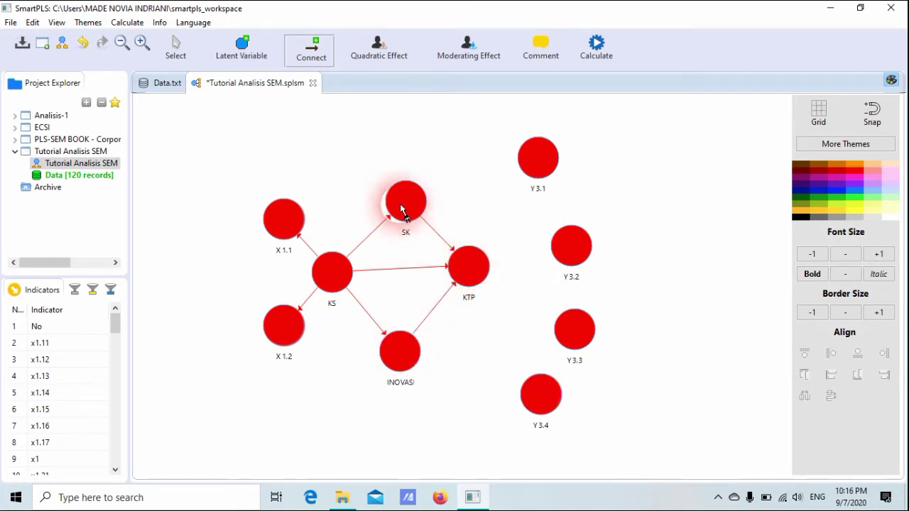
- Connect KTP to its four dimension variables with paths from KTP to Y 3.1, Y 3.2, Y 3.3 and Y 3.4
left_click_drag(401, 211, 553, 165)
left_click_drag(477, 268, 575, 264)
left_click_drag(468, 265, 556, 328)
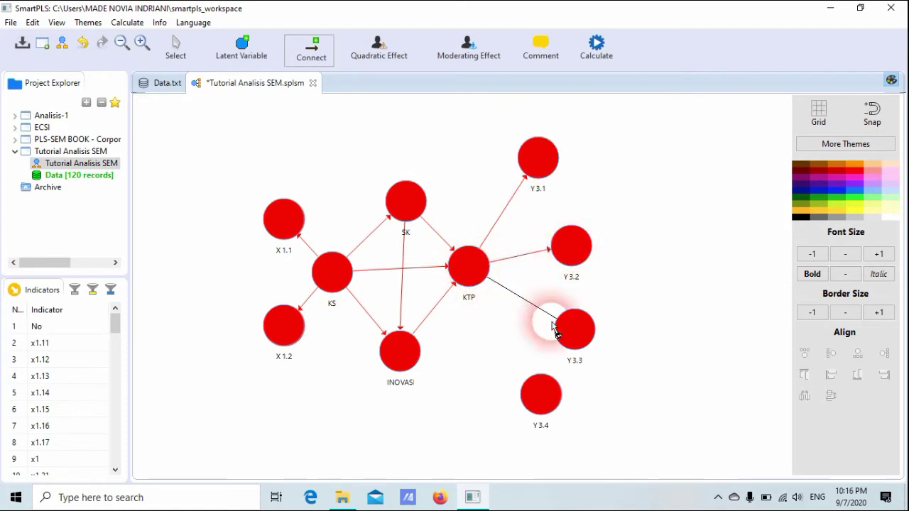
left_click_drag(468, 265, 547, 376)
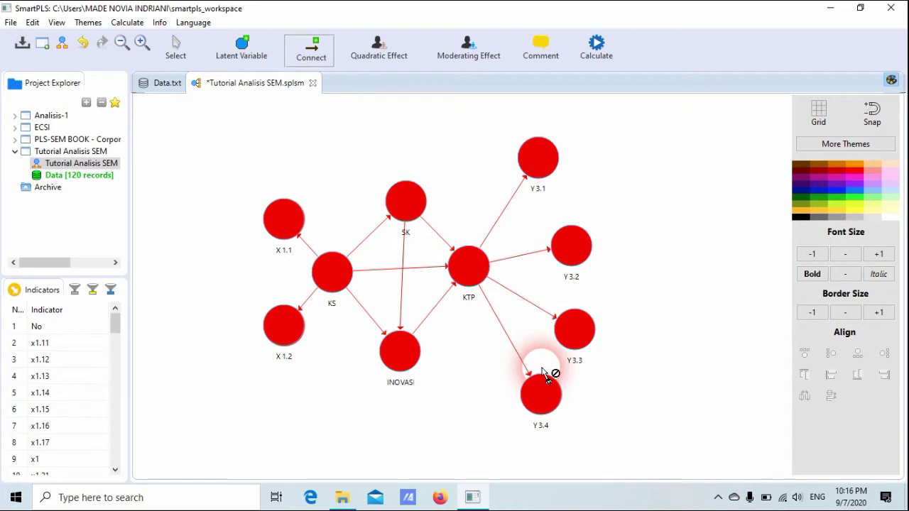
left_click(177, 51)
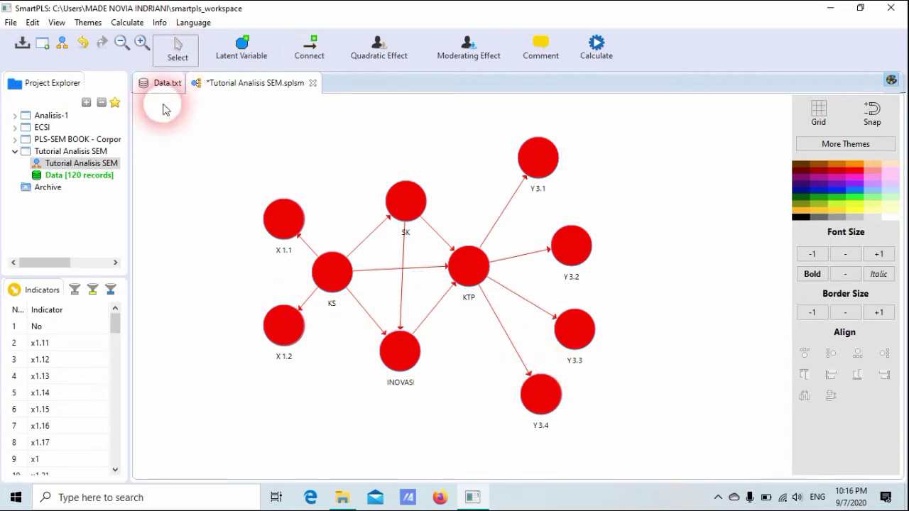
- Assign the indicators x1.11 through x1.17 to the latent variable X 1.1
left_click(64, 343)
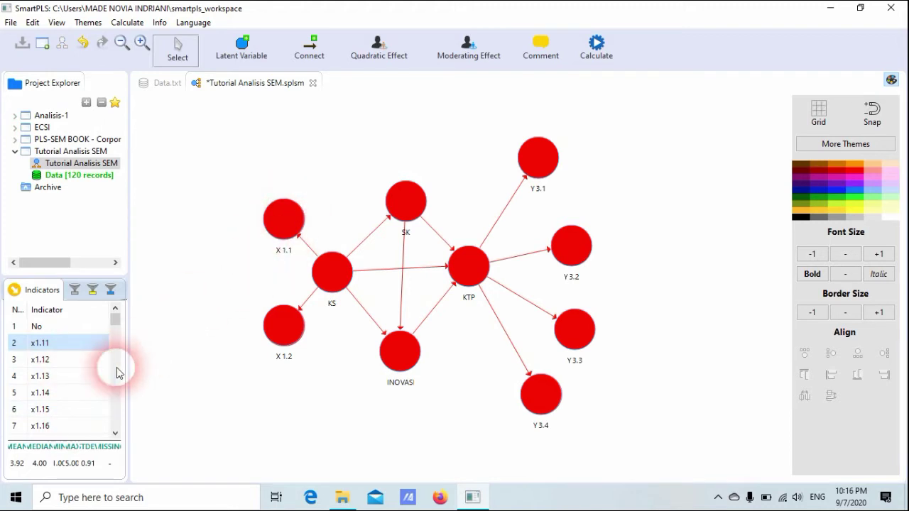
left_click(115, 431)
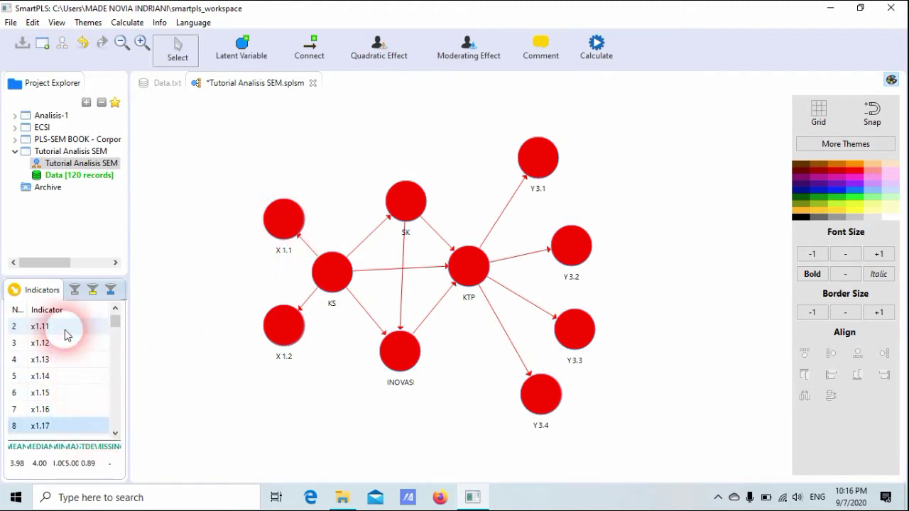
left_click(73, 424, "shift")
left_click_drag(49, 333, 282, 226)
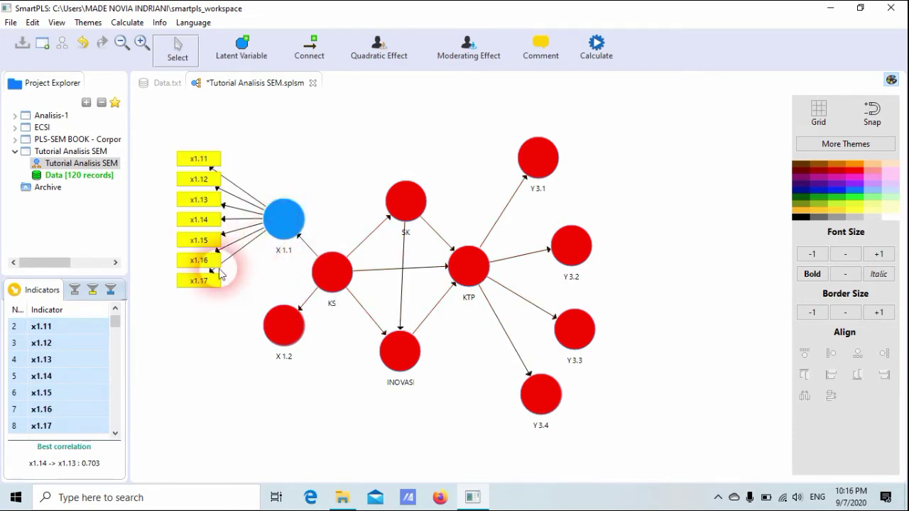
- Assign the indicators x1.21 through x1.27 to X 1.2, and move X 1.1 farther up to separate the two indicator blocks
scroll(91, 393, "down", 2)
left_click(63, 360)
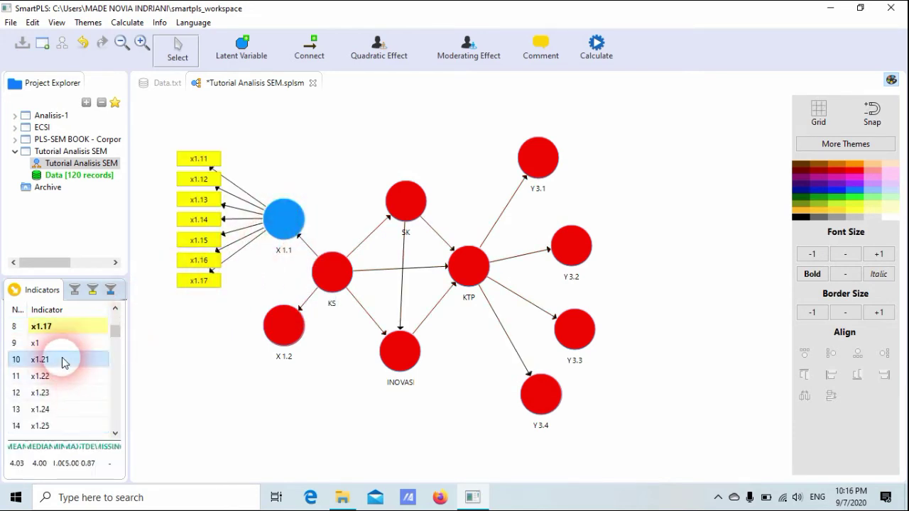
scroll(63, 362, "down", 2)
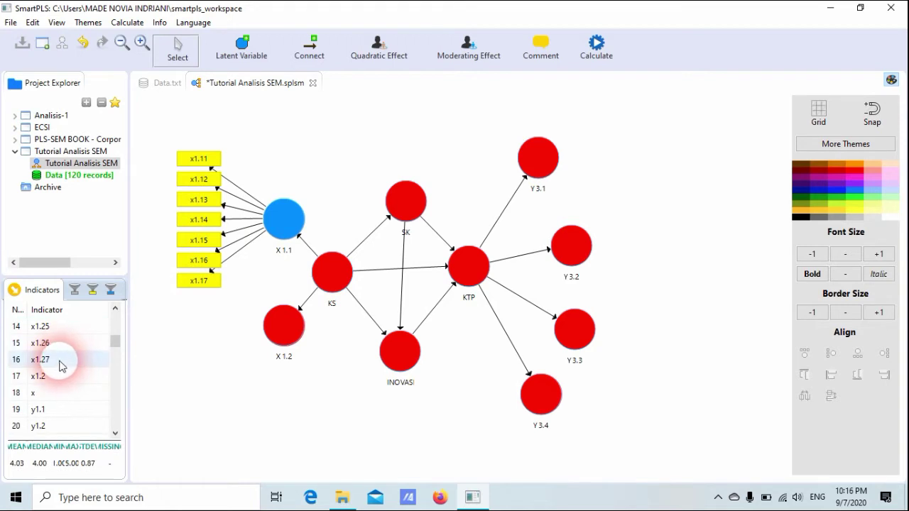
left_click(60, 365, "shift")
scroll(61, 360, "up", 2)
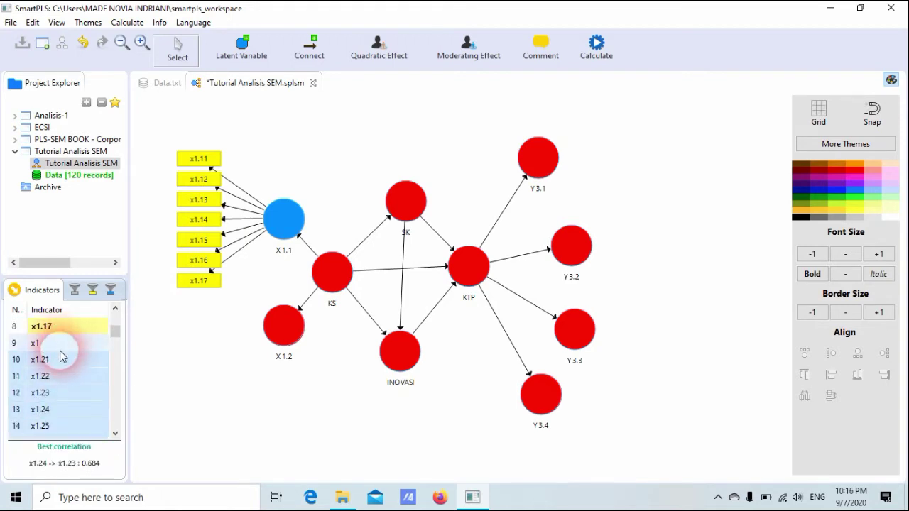
scroll(61, 359, "down", 1)
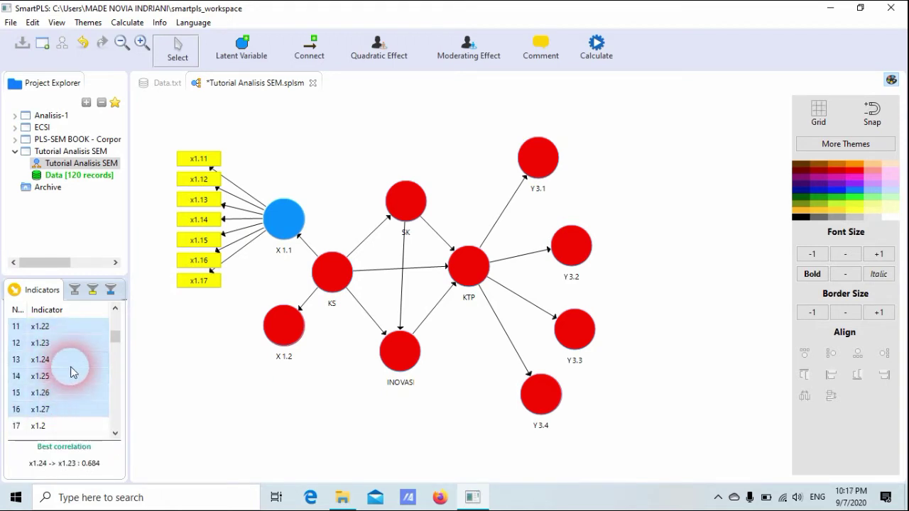
left_click_drag(71, 368, 280, 361)
left_click_drag(283, 242, 279, 192)
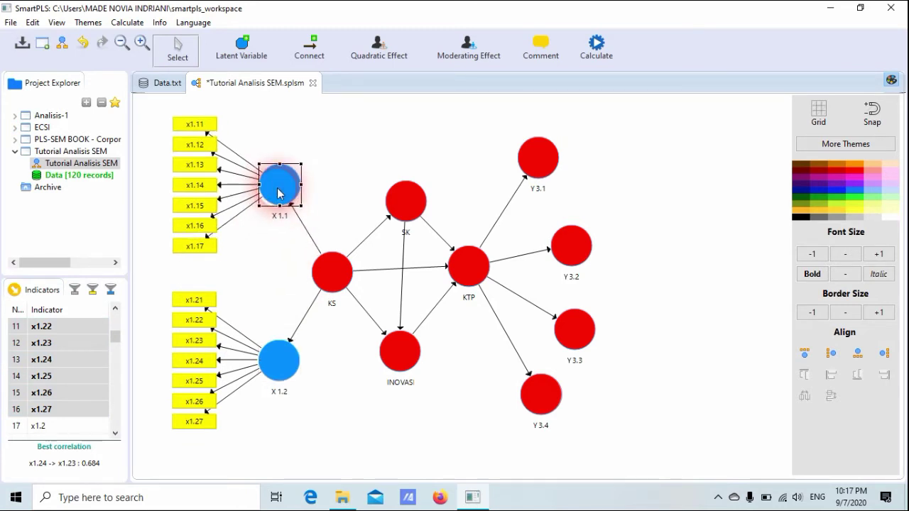
- Select KS and look through the indicator list from x1.11 onward for the indicators of its two dimensions
left_click(342, 276)
scroll(74, 327, "up", 4)
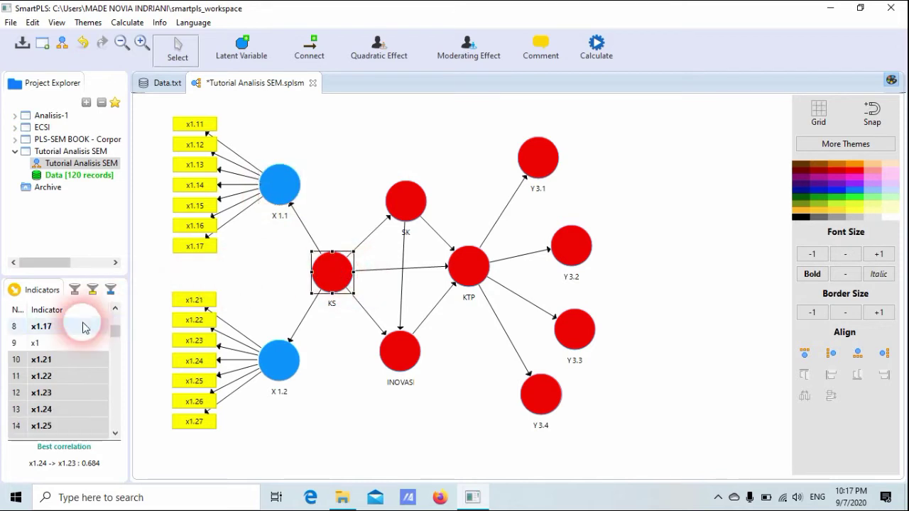
left_click(61, 344)
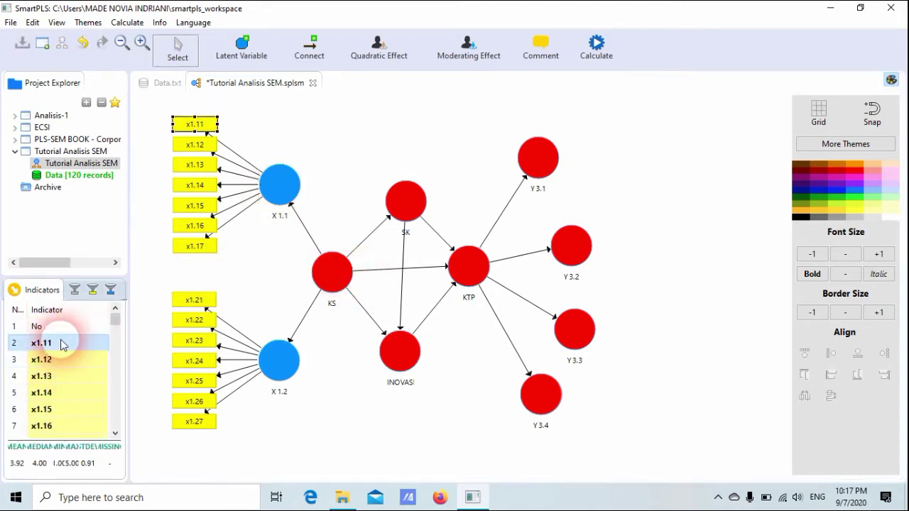
scroll(61, 362, "down", 3)
scroll(61, 394, "down", 2)
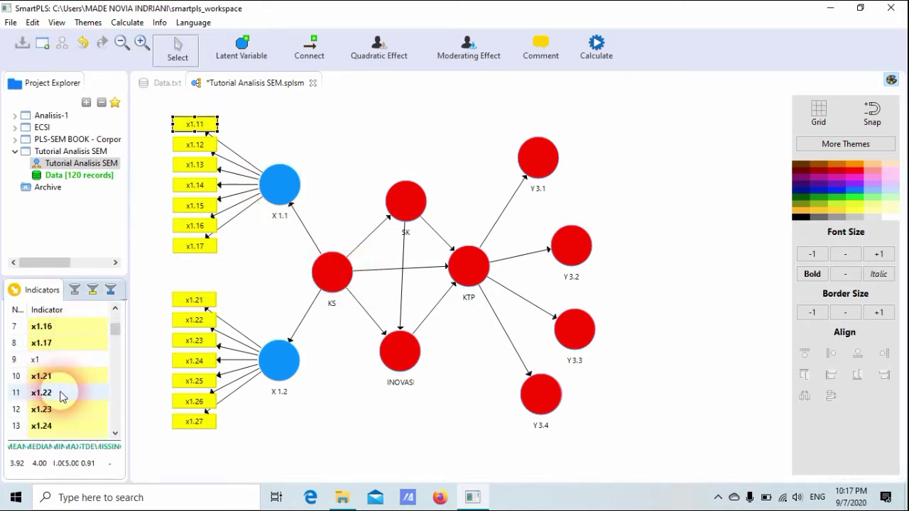
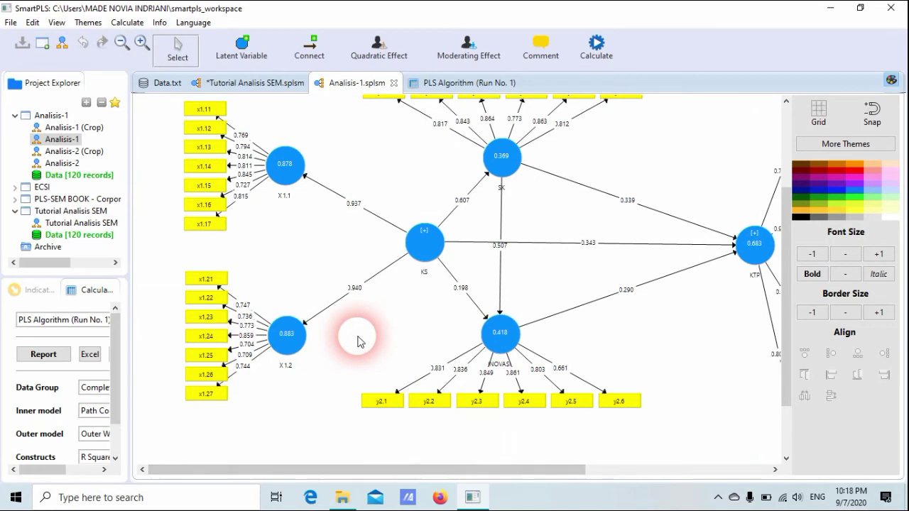
- Show the hidden indicators of the KS construct in the Analisis-1 model
left_click(425, 241)
right_click(425, 241)
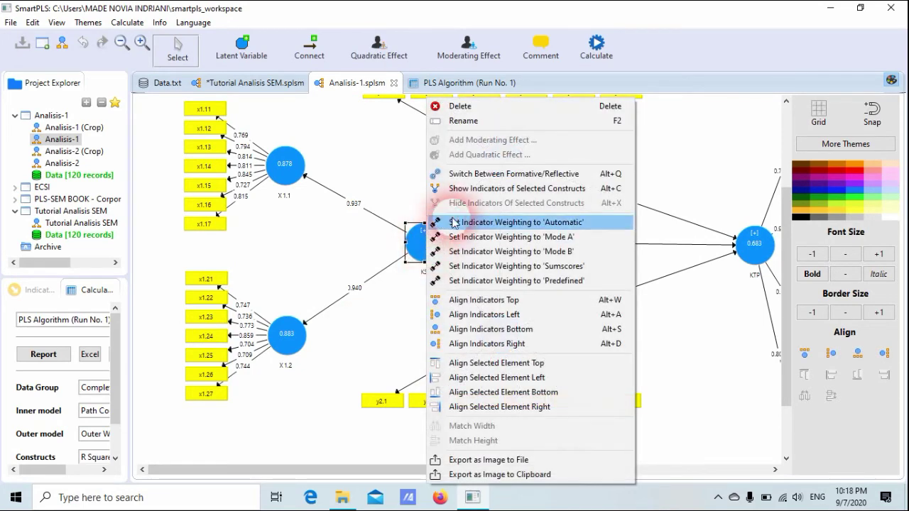
left_click(473, 189)
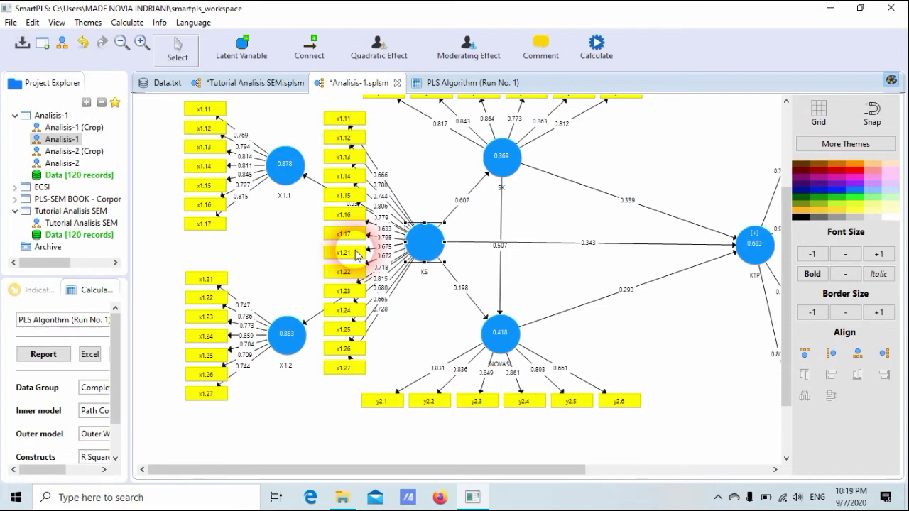
- Show the hidden indicators of the KTP construct in the Analisis-1 model
left_click_drag(481, 471, 660, 492)
left_click(490, 254)
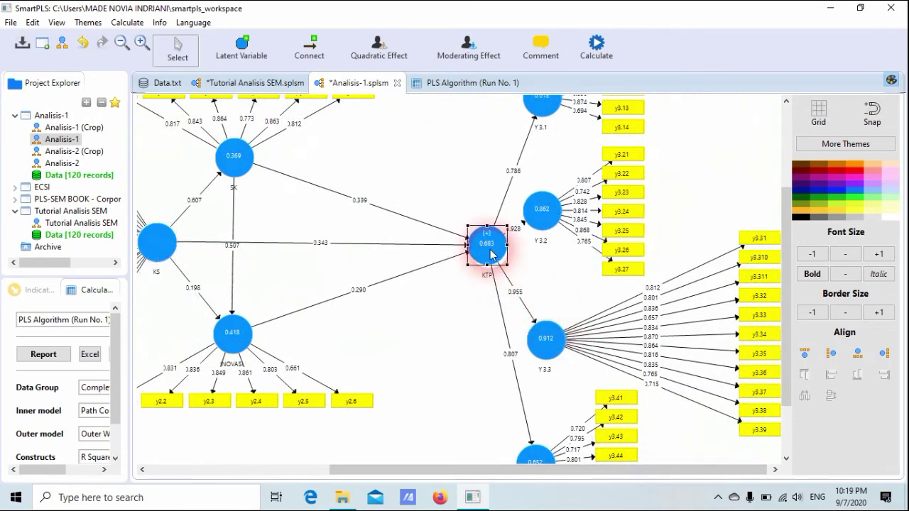
right_click(490, 254)
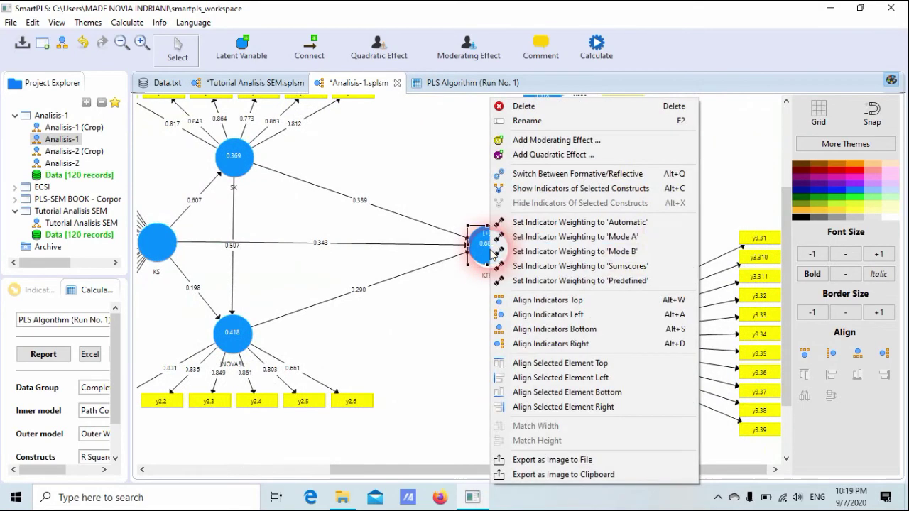
left_click(534, 189)
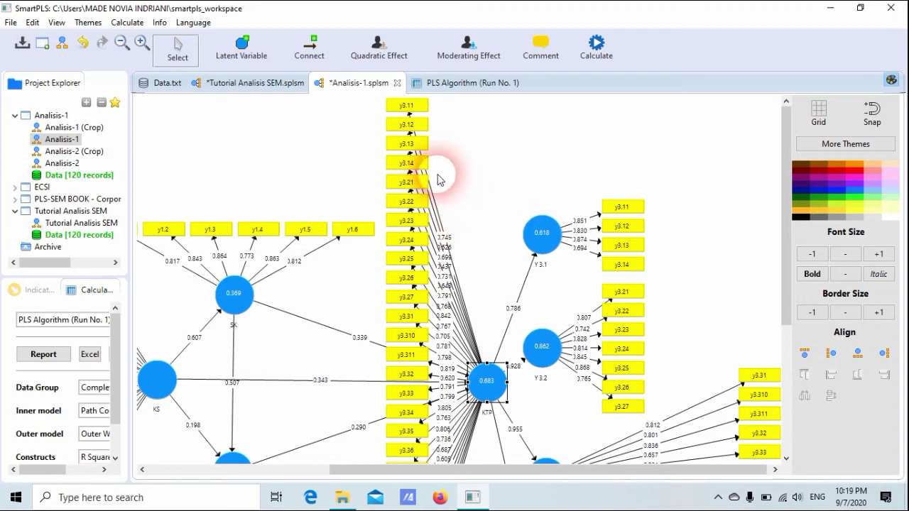
- Examine the repeated indicators on KTP and its dimensions, and the overall layout of the Analisis-1 model
scroll(580, 345, "down", 3)
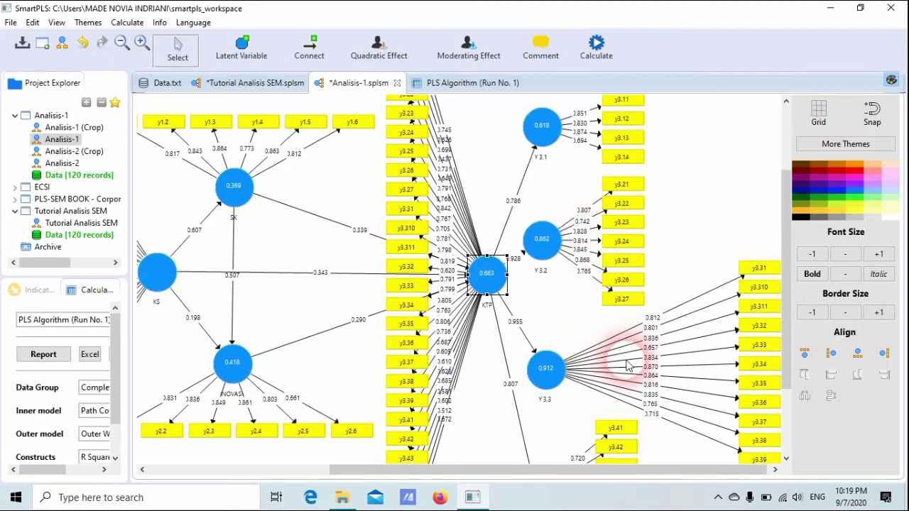
scroll(589, 355, "down", 1)
scroll(604, 397, "up", 1)
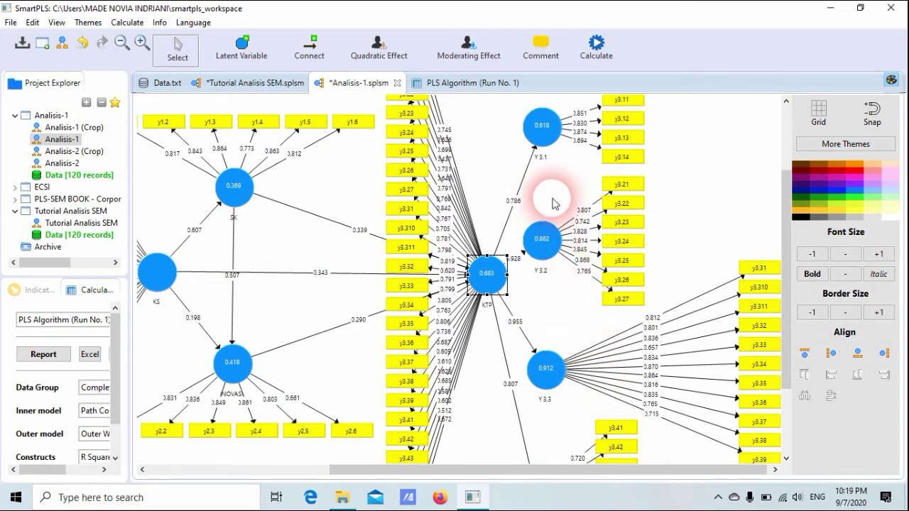
scroll(554, 204, "up", 1)
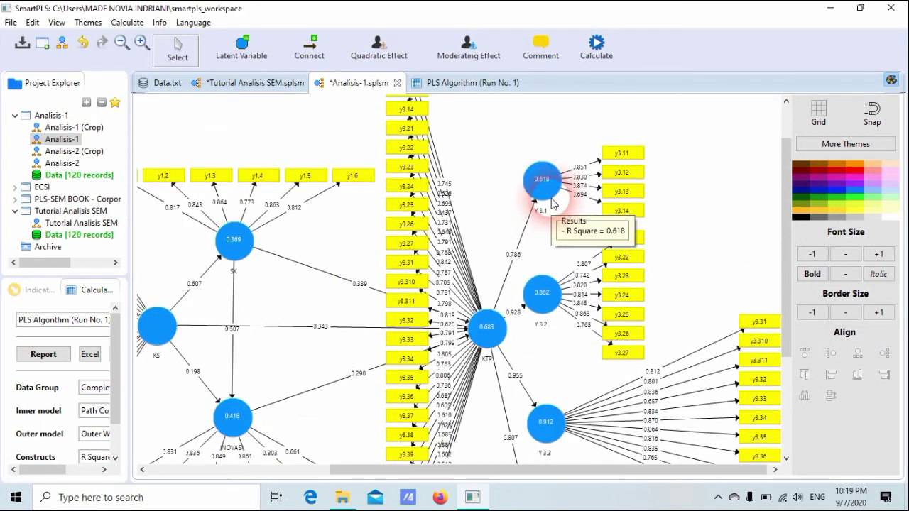
scroll(554, 203, "up", 1)
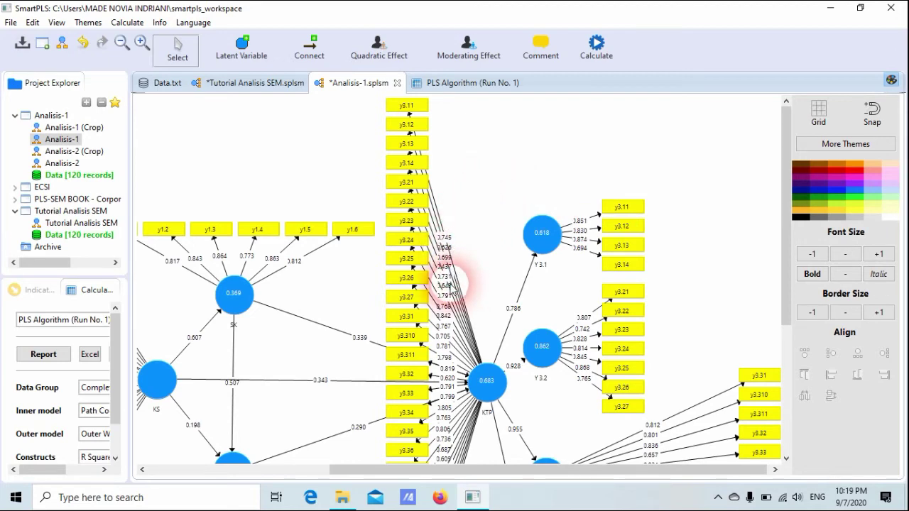
scroll(479, 262, "down", 1)
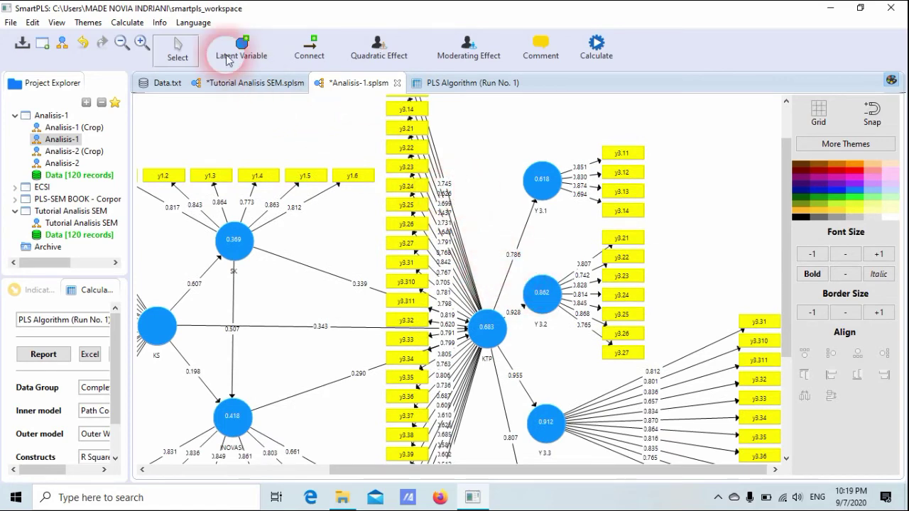
left_click(122, 44)
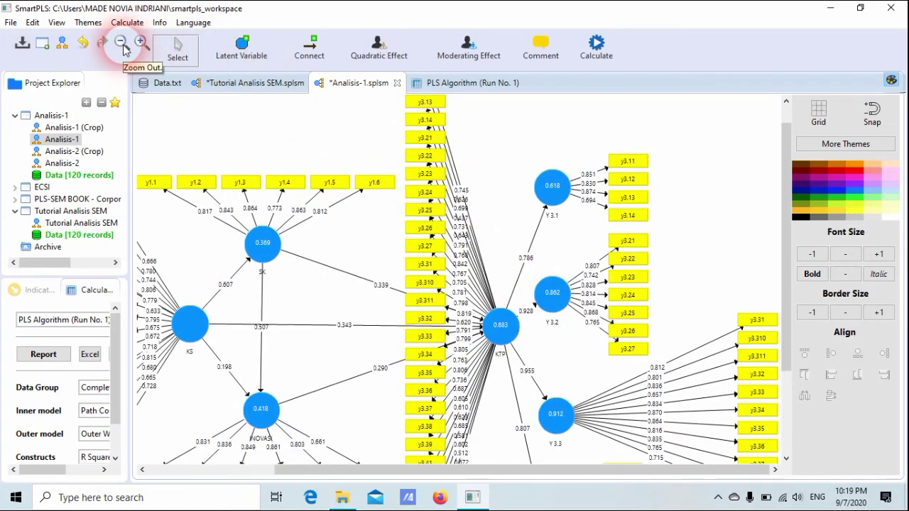
left_click(122, 44)
left_click(122, 44)
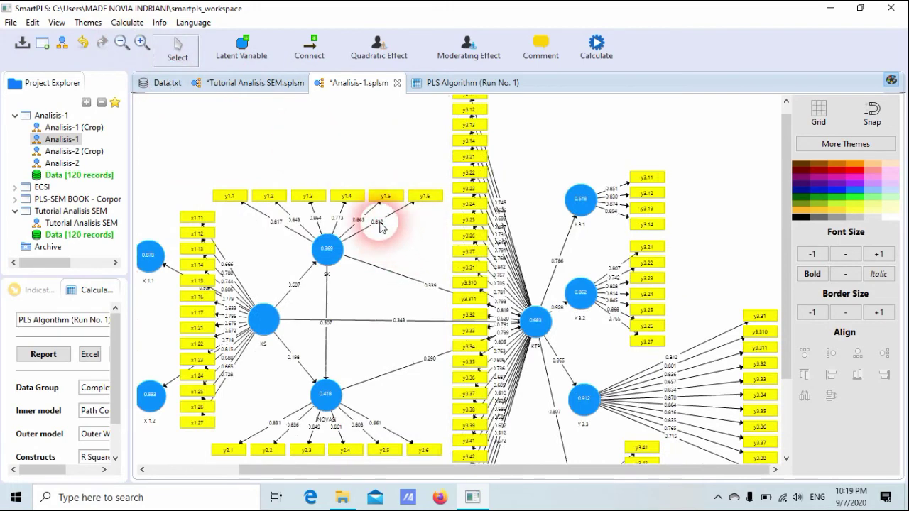
left_click_drag(461, 470, 376, 471)
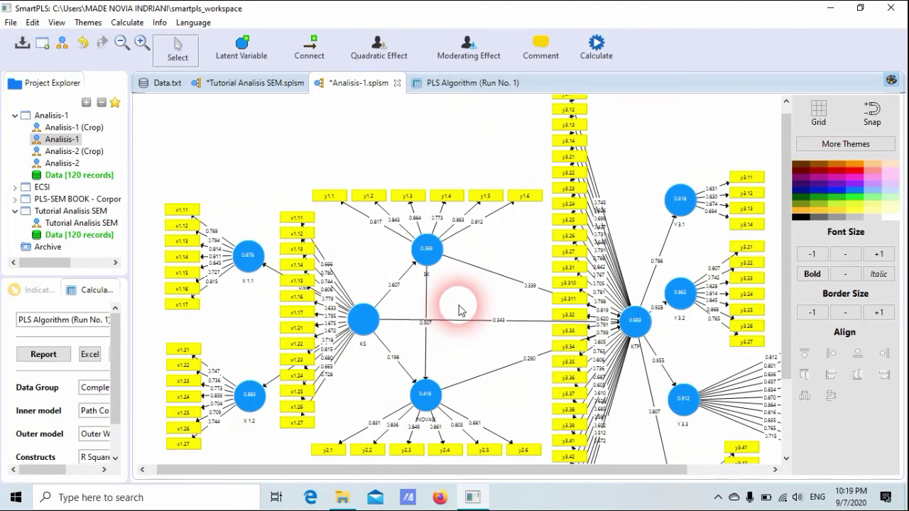
- Open the Analisis-2 model from the Analisis-1 project and fit its full path diagram in view
double_click(78, 163)
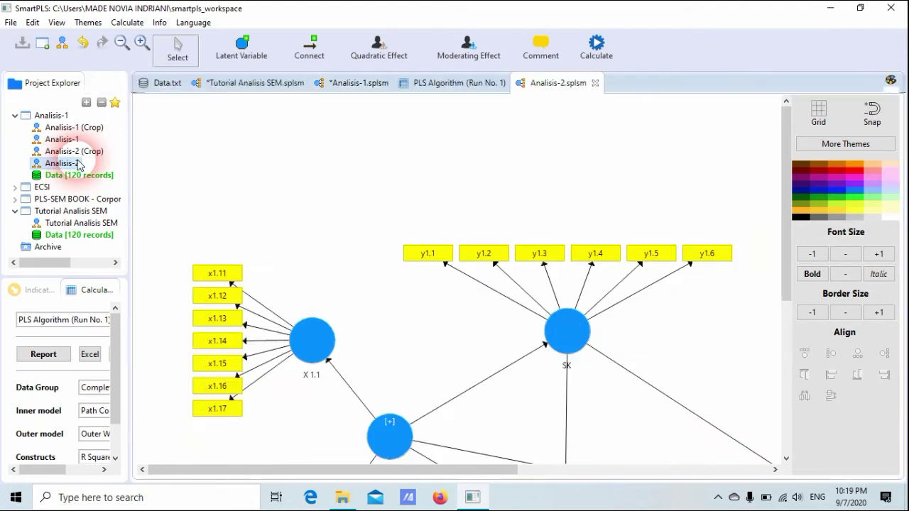
left_click(122, 42)
left_click(122, 43)
left_click(123, 44)
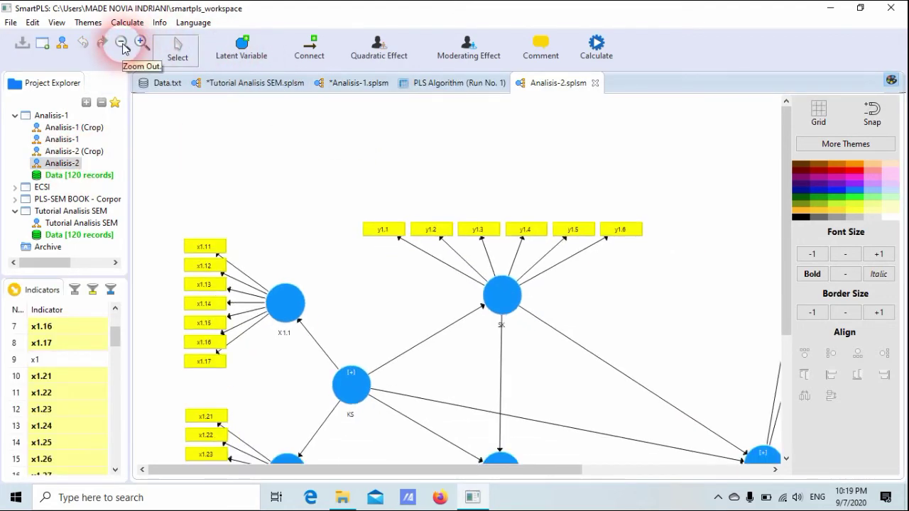
left_click(122, 44)
left_click(124, 44)
left_click(124, 44)
left_click(124, 44)
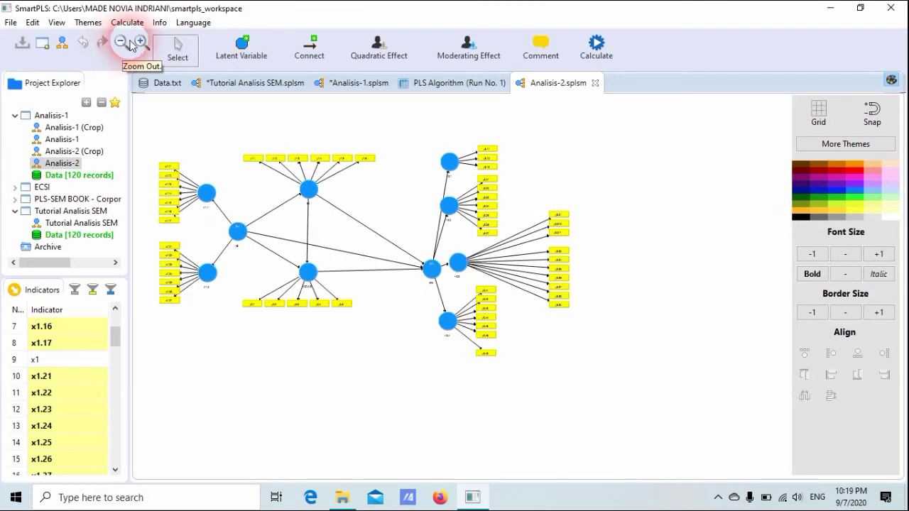
left_click(140, 43)
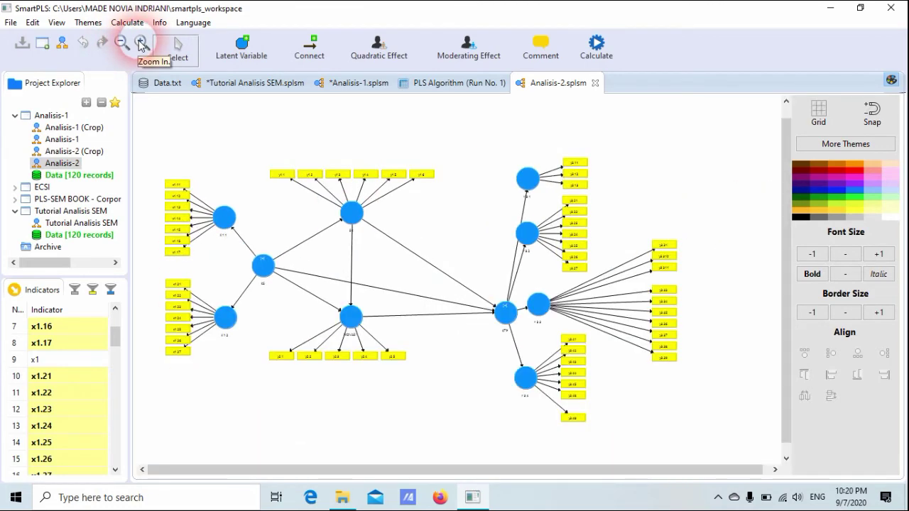
left_click(140, 44)
scroll(387, 188, "up", 2)
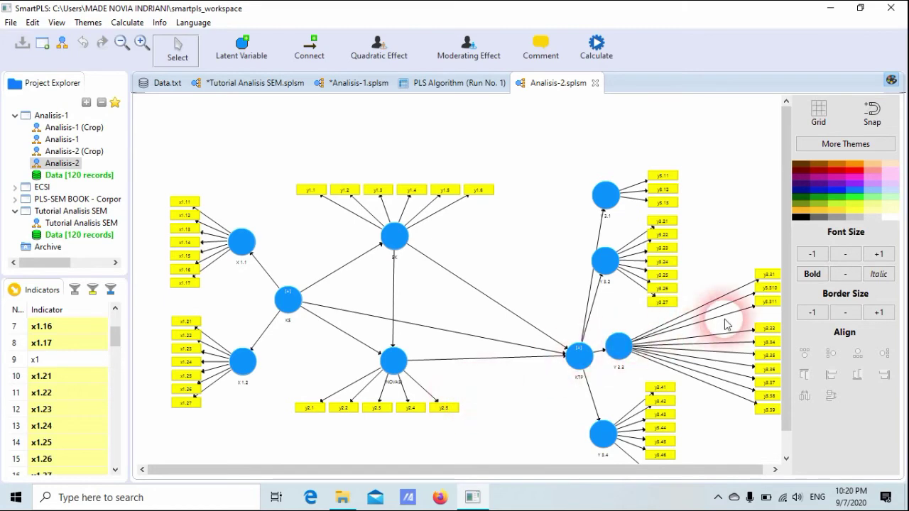
left_click_drag(502, 470, 542, 481)
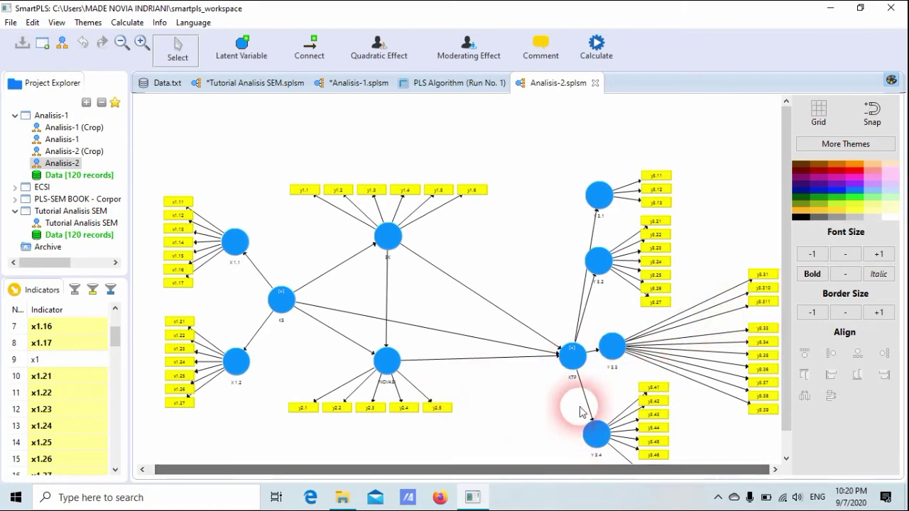
- Show the hidden indicators of the KTP and KS constructs in the Analisis-2 model
right_click(574, 363)
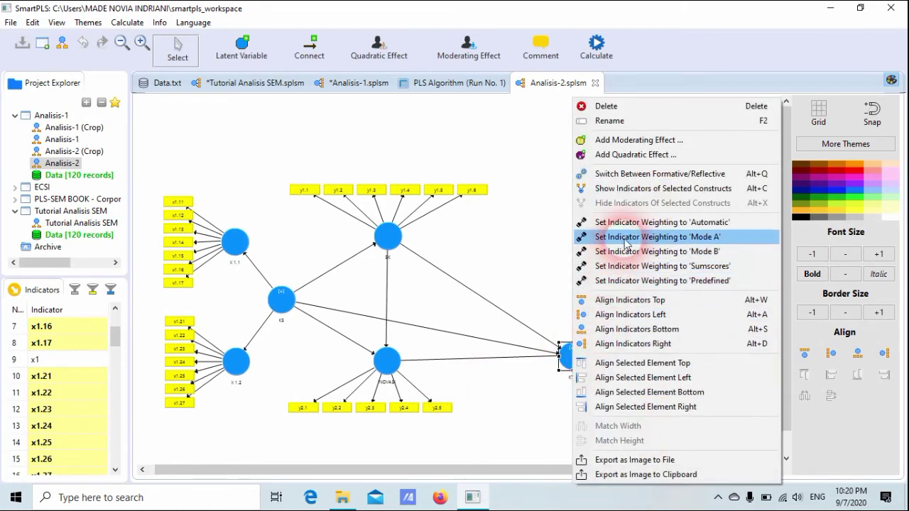
left_click(616, 191)
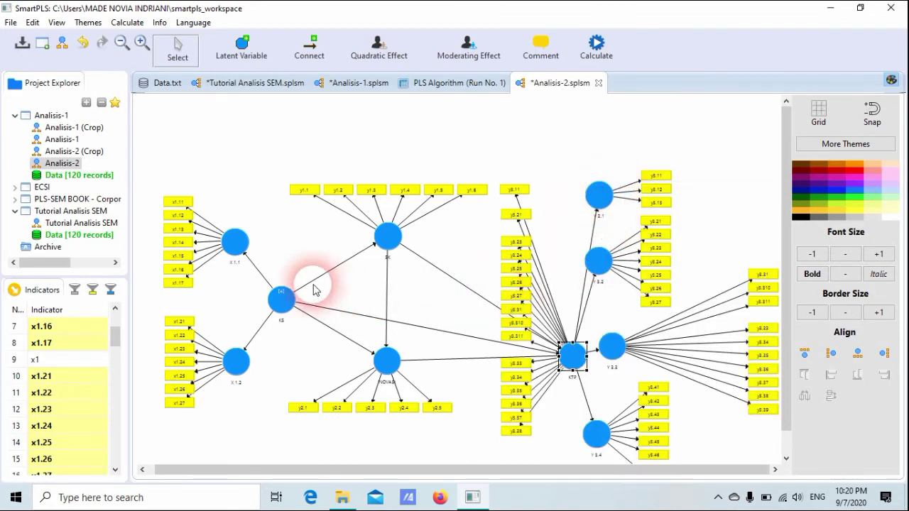
right_click(282, 302)
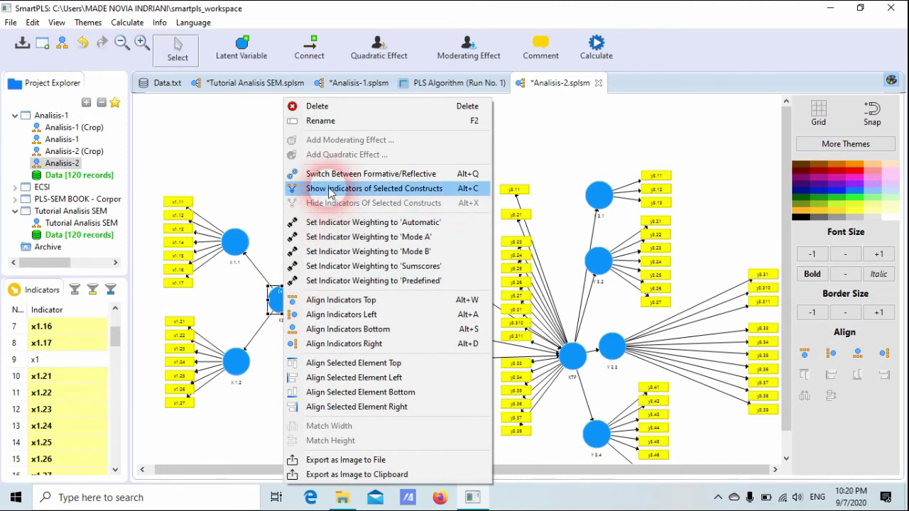
left_click(340, 198)
left_click(460, 304)
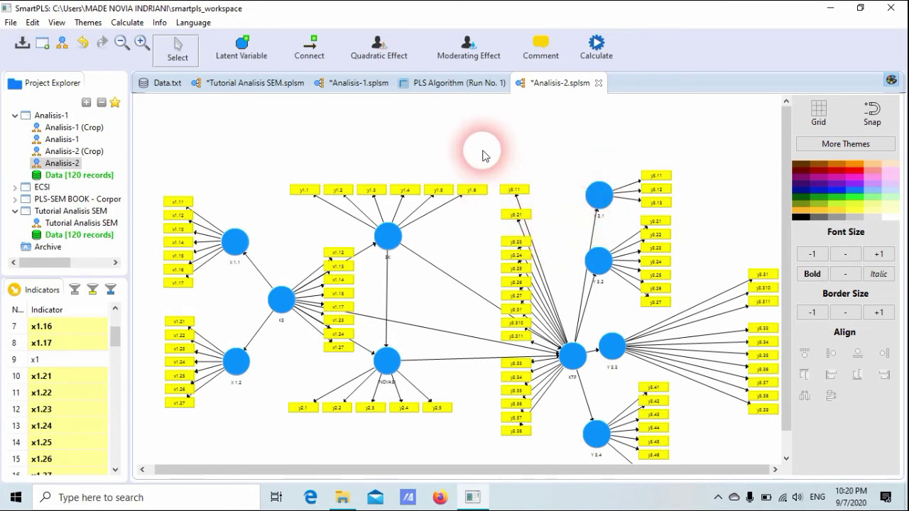
- Run the PLS Algorithm on the Analisis-2 model with the default settings and open the full report
left_click(124, 23)
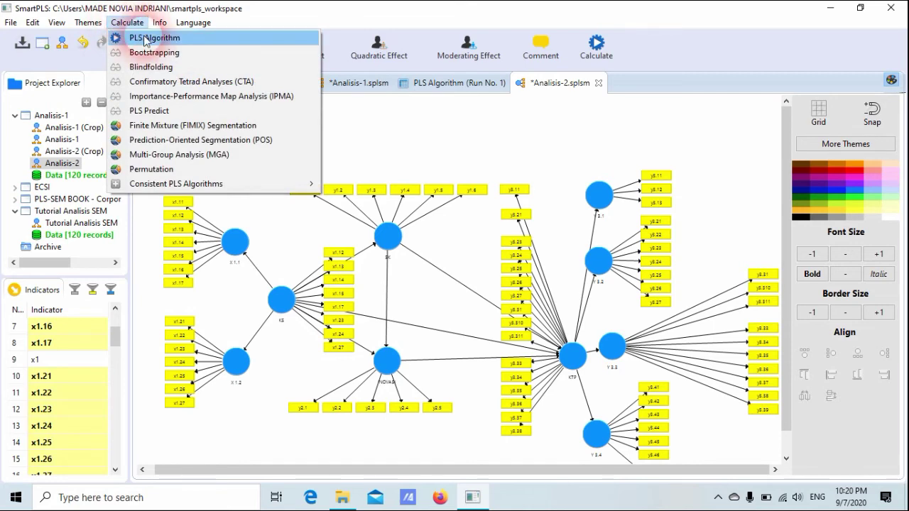
left_click(144, 39)
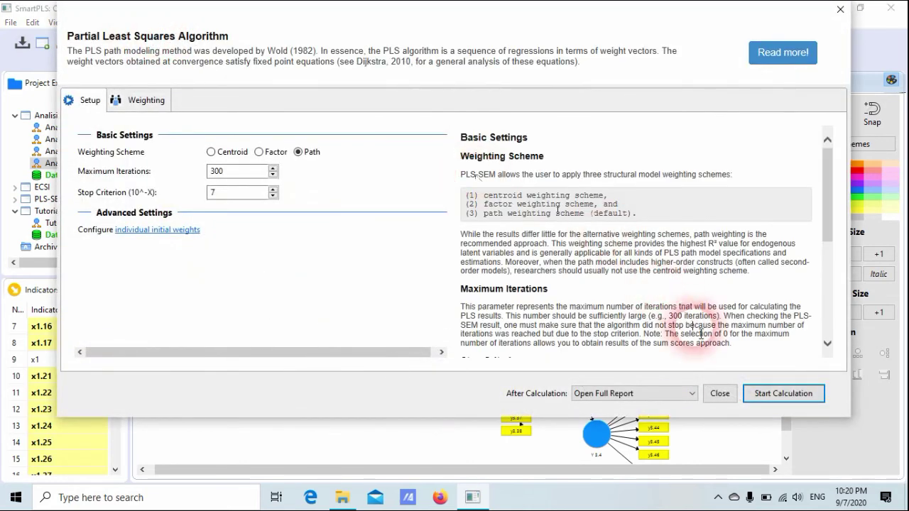
left_click(774, 404)
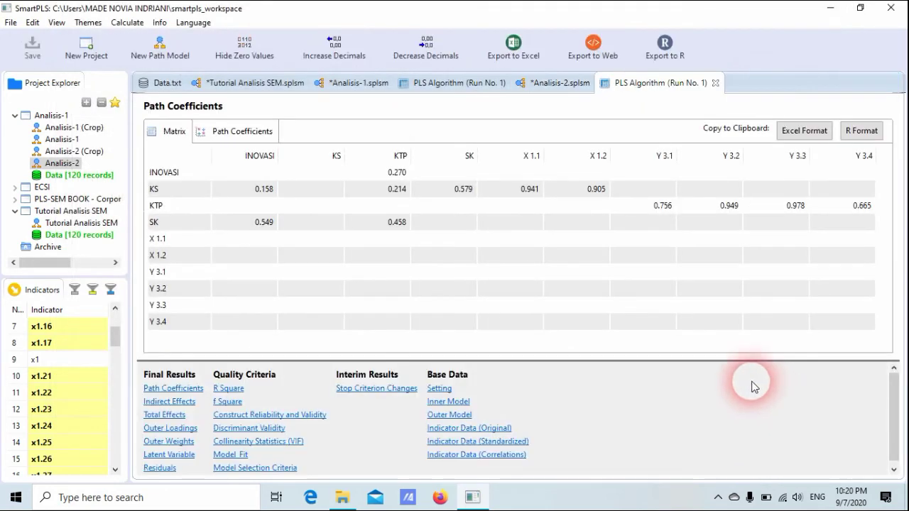
- Return to the Analisis-2 diagram and examine the estimated loadings, path coefficients and R Square values across all constructs
left_click(575, 85)
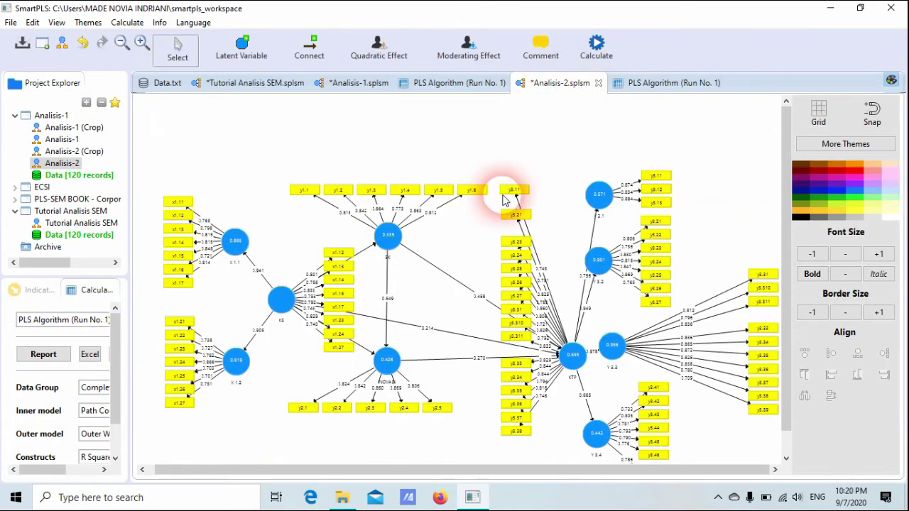
left_click(140, 43)
left_click(141, 43)
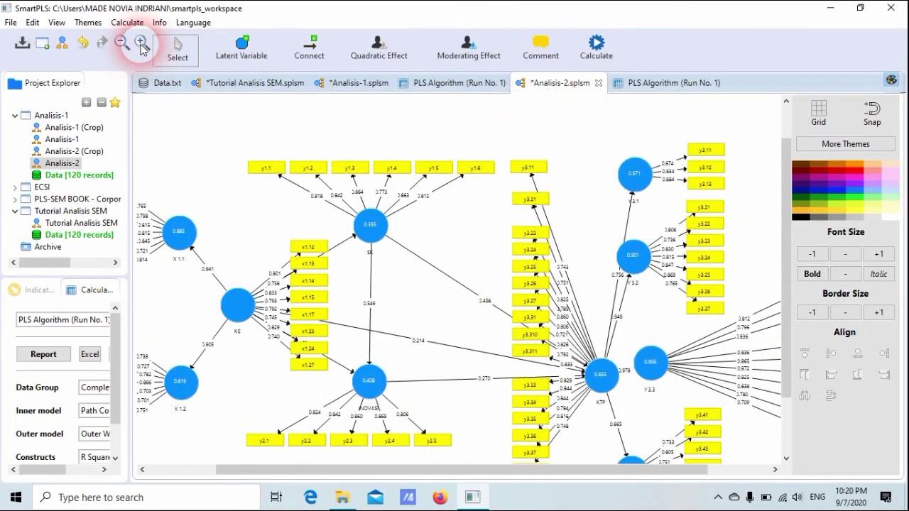
left_click(141, 43)
left_click_drag(532, 471, 454, 493)
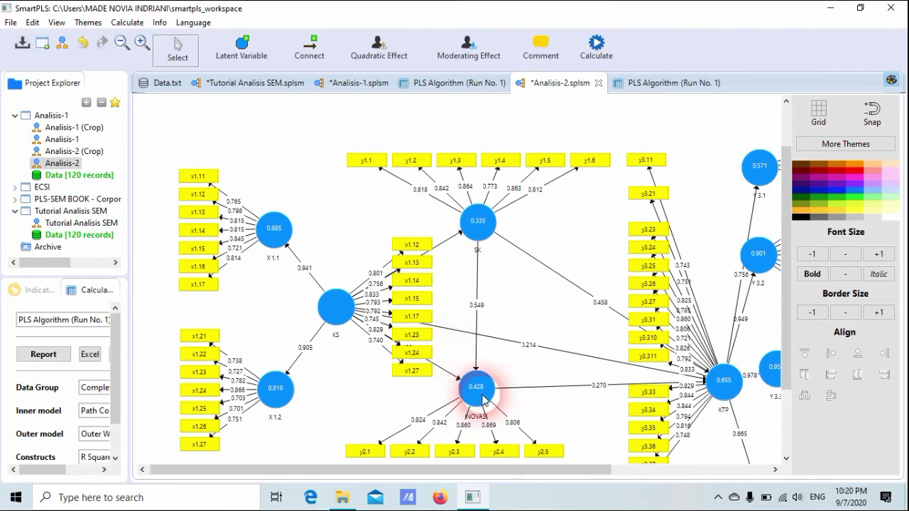
left_click_drag(454, 470, 571, 482)
scroll(578, 401, "down", 3)
scroll(583, 369, "up", 2)
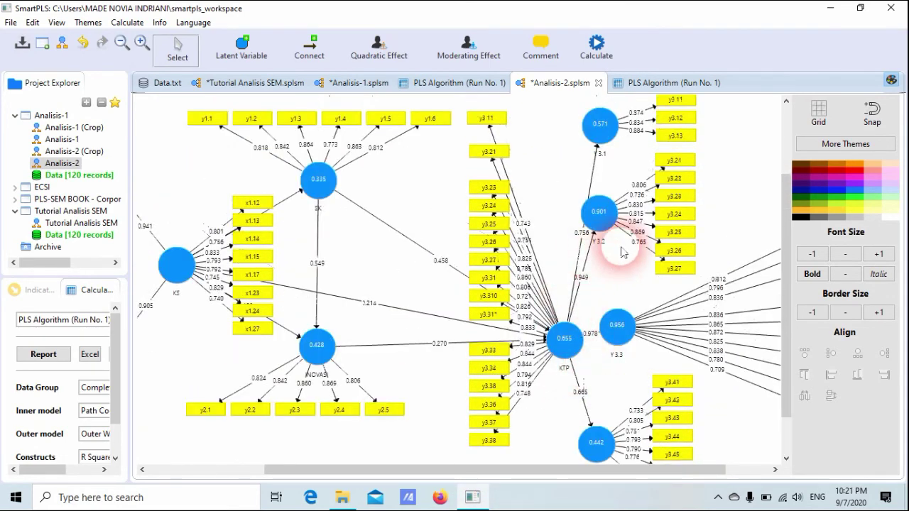
left_click_drag(608, 476, 661, 481)
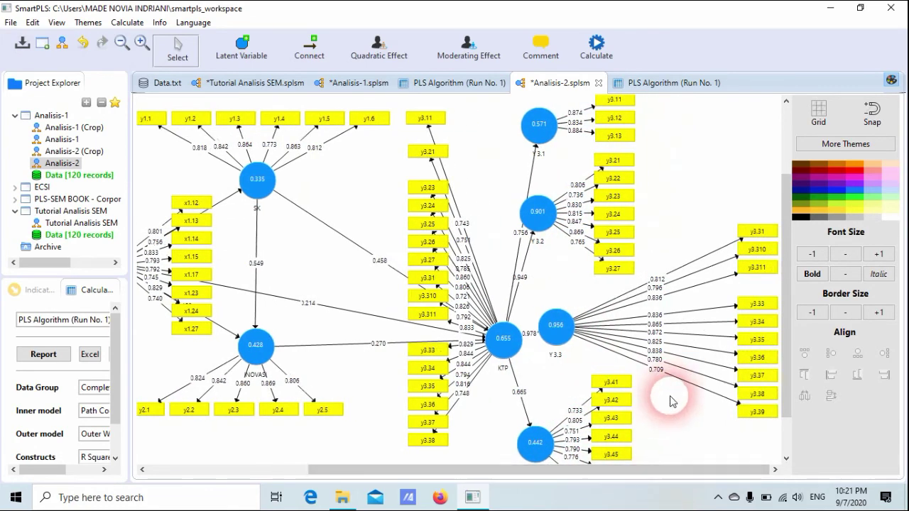
left_click_drag(632, 469, 509, 345)
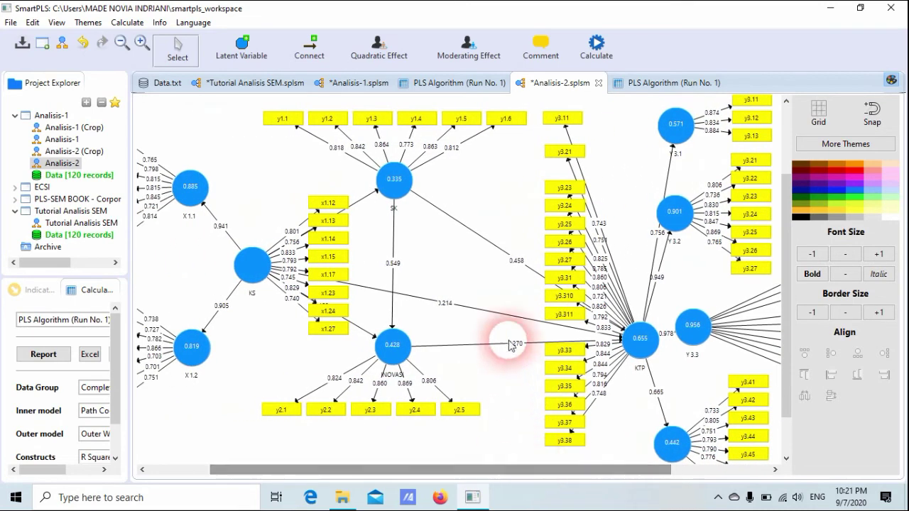
- Export the estimated Analisis-2 diagram as a PNG image named Estimasi OK, and close the image preview
right_click(489, 293)
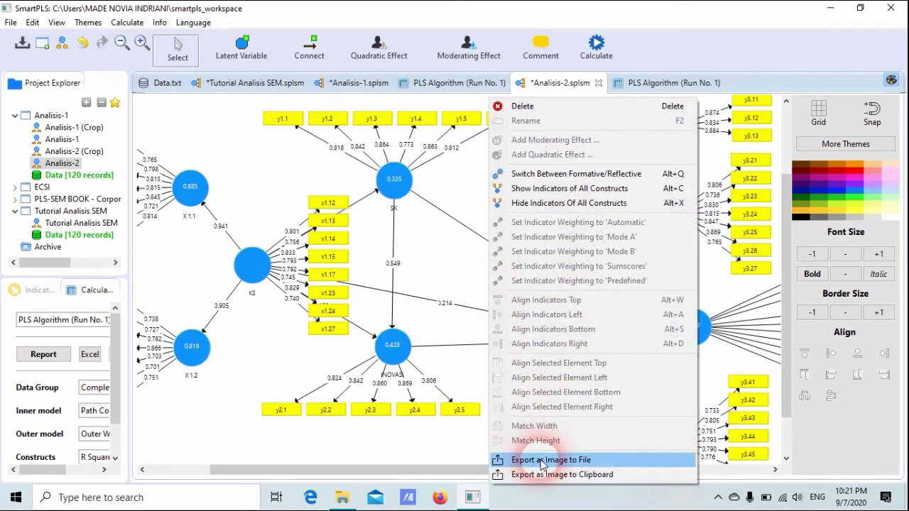
left_click(543, 460)
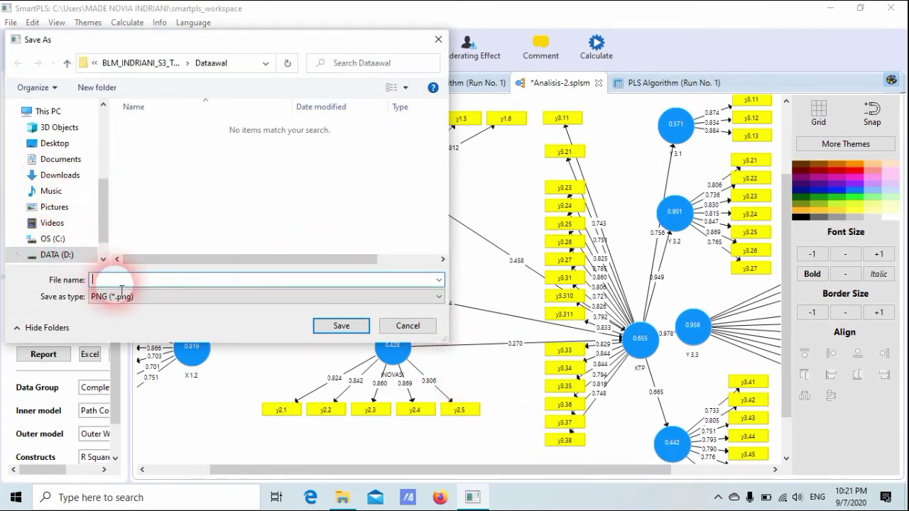
type("eSTIMASI ok")
left_click_drag(152, 280, 48, 283)
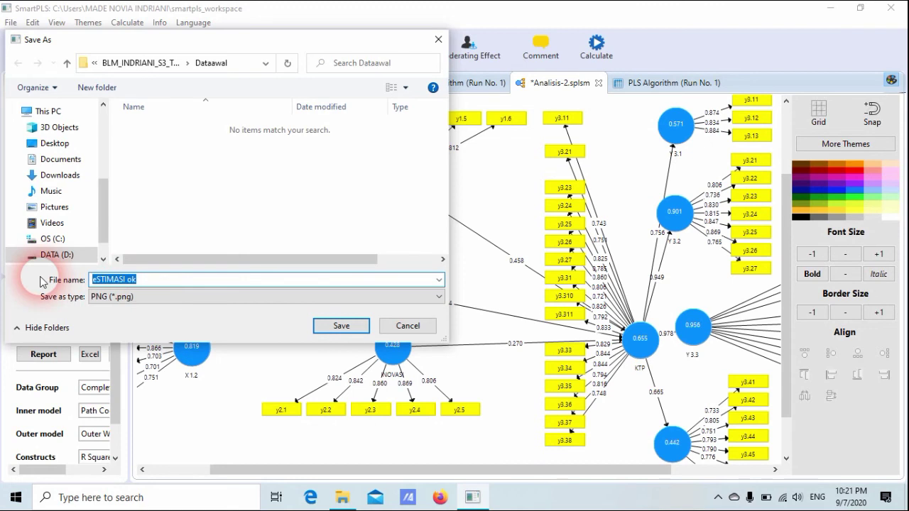
type("Estimasi OK")
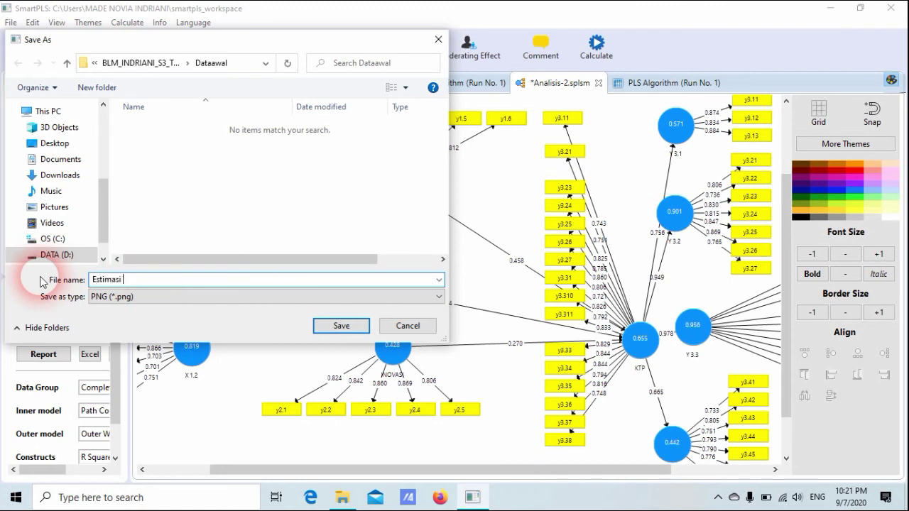
left_click(341, 327)
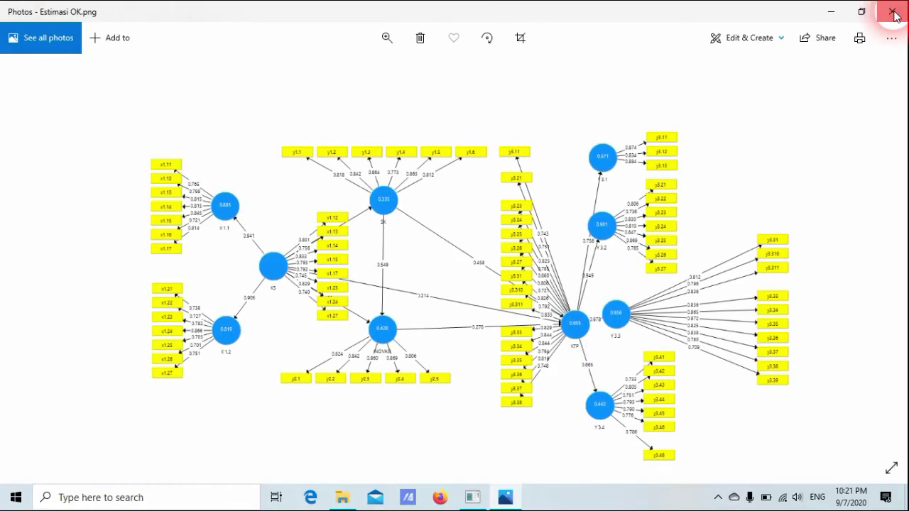
left_click(894, 17)
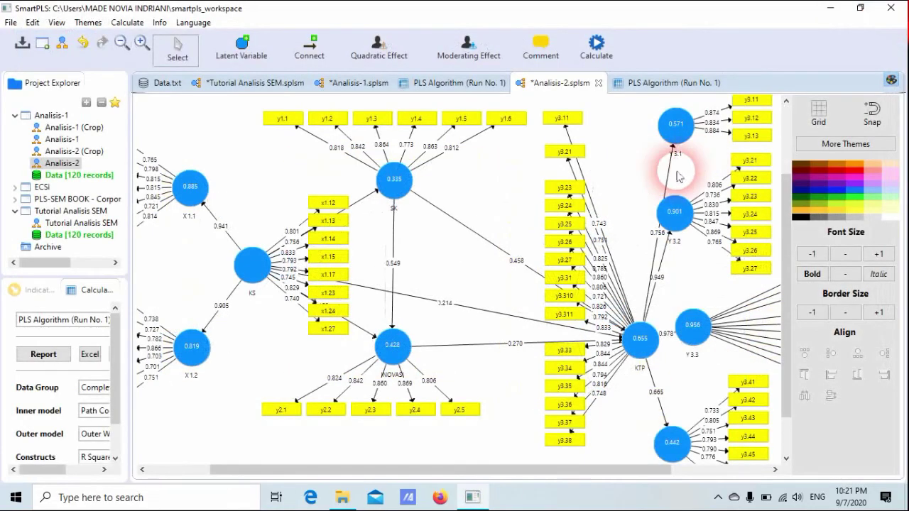
- Run basic bootstrapping on the Analisis-2 model with 500 subsamples, a two-tailed test and 0.05 significance, and open the full report
left_click_drag(475, 465, 501, 469)
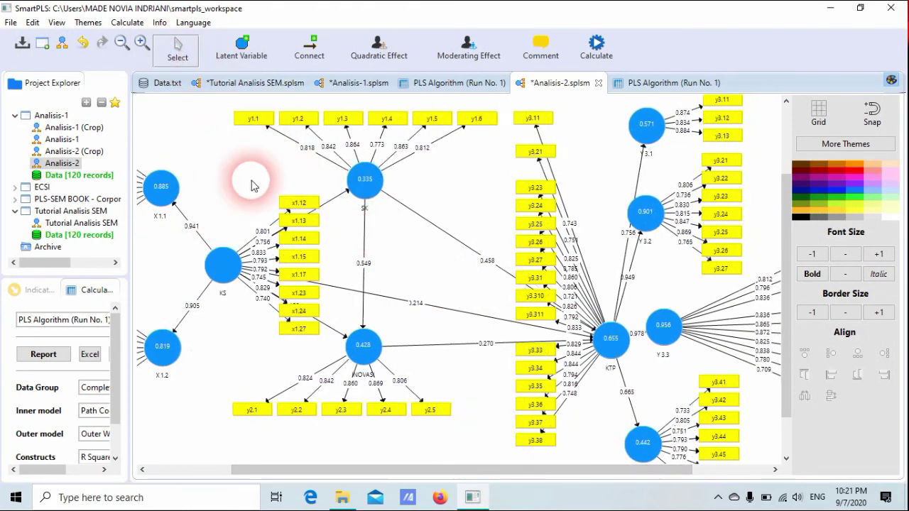
left_click(140, 25)
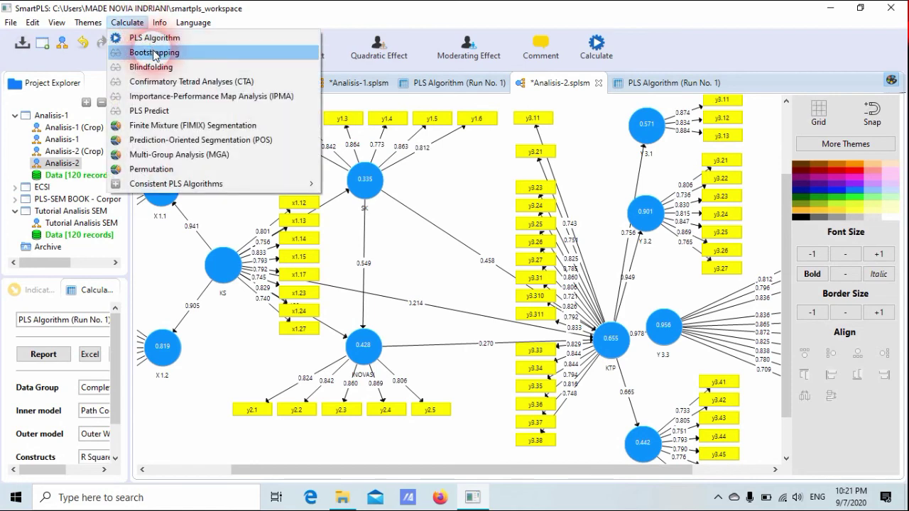
left_click(154, 52)
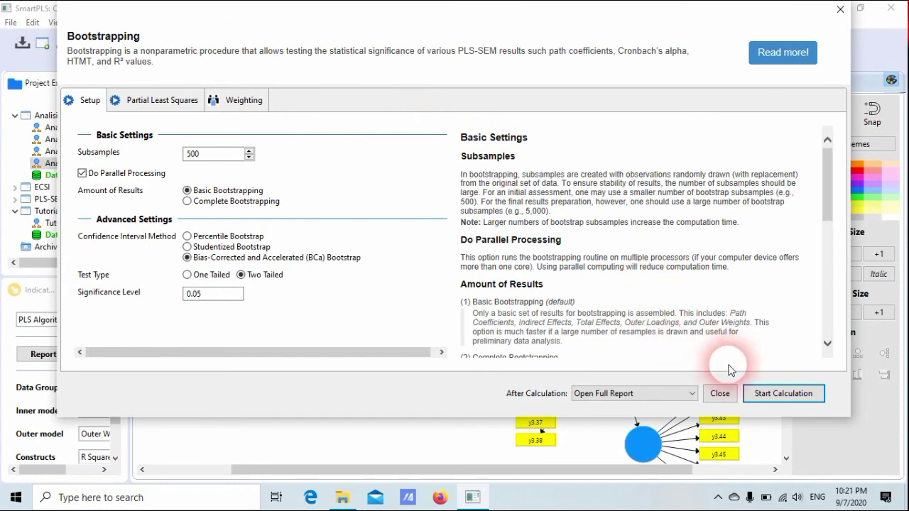
left_click(763, 395)
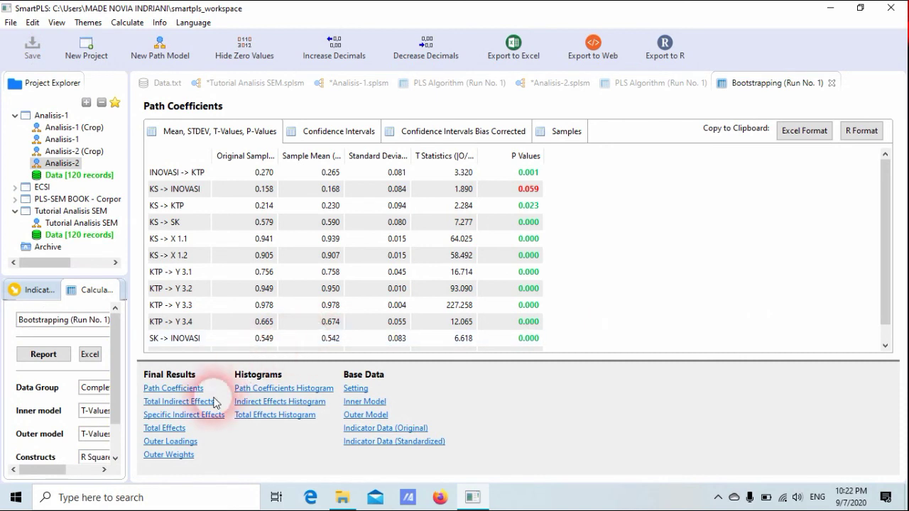
- Show the Specific Indirect Effects results of the bootstrapping report and widen the path name column to fit the full paths
left_click(203, 416)
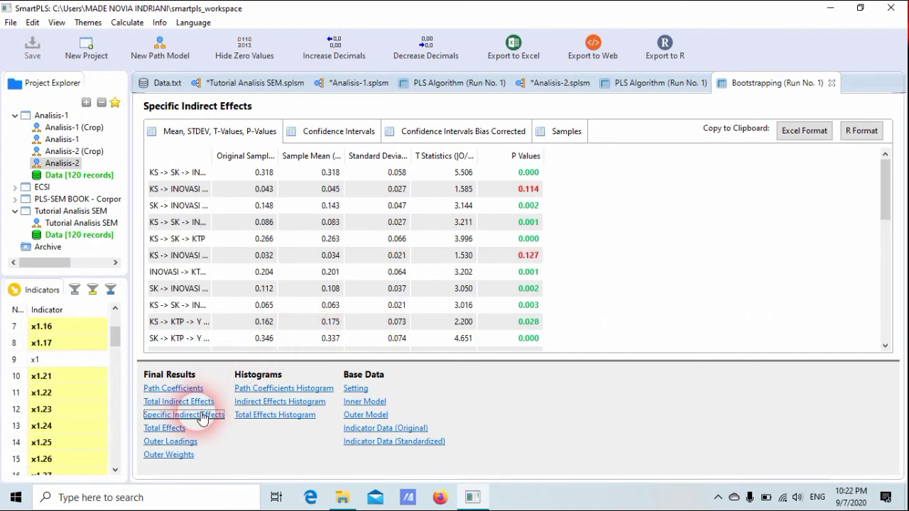
left_click(220, 155)
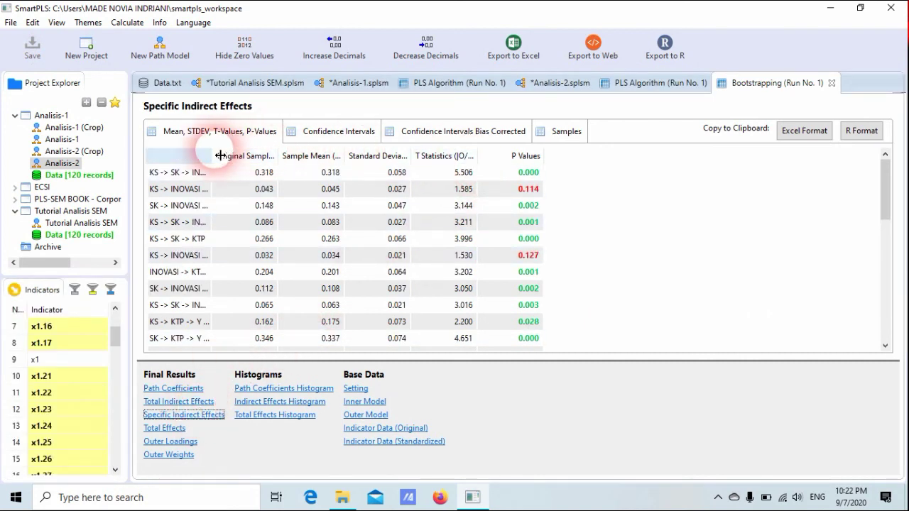
double_click(220, 155)
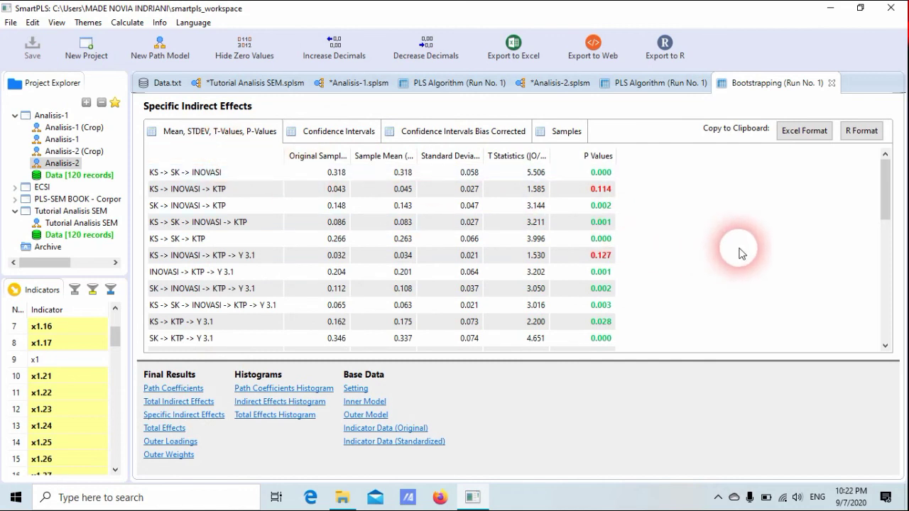
- Return to the Analisis-2 diagram and examine the bootstrapped T-values on the structural paths and indicators
left_click(570, 83)
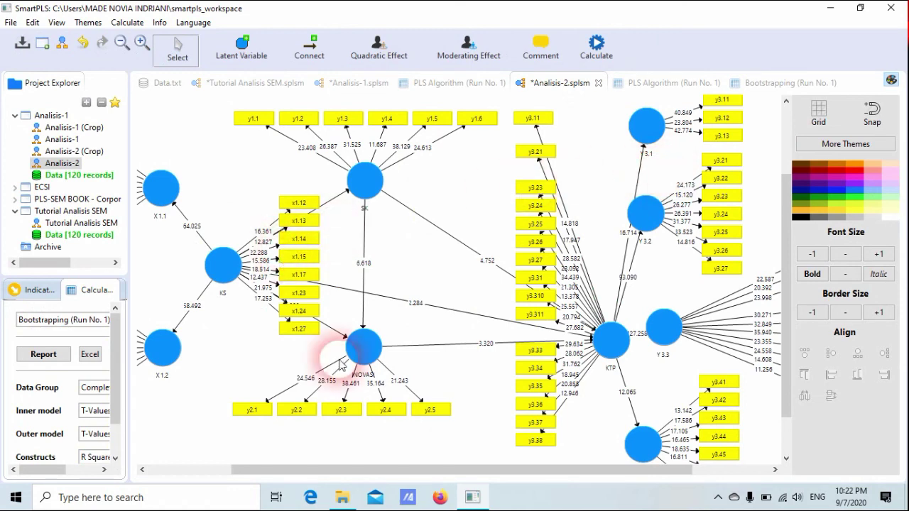
left_click_drag(409, 469, 336, 469)
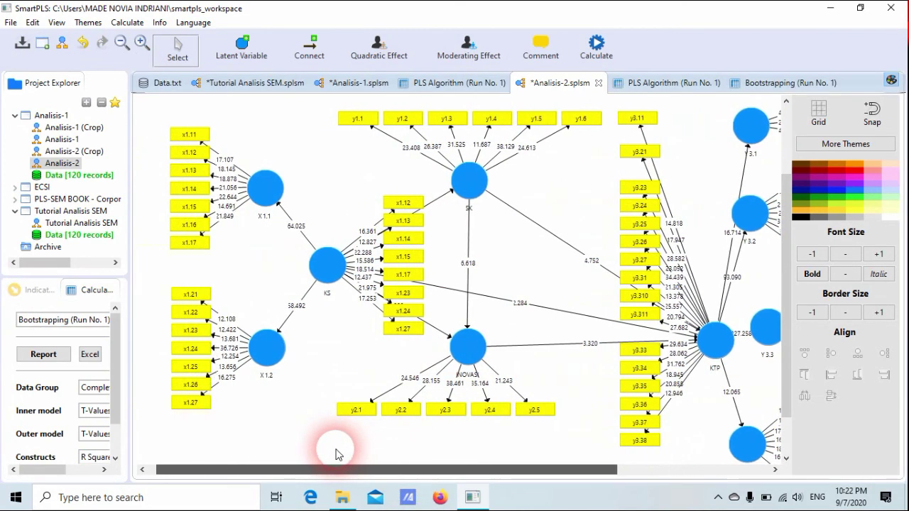
left_click_drag(305, 470, 319, 470)
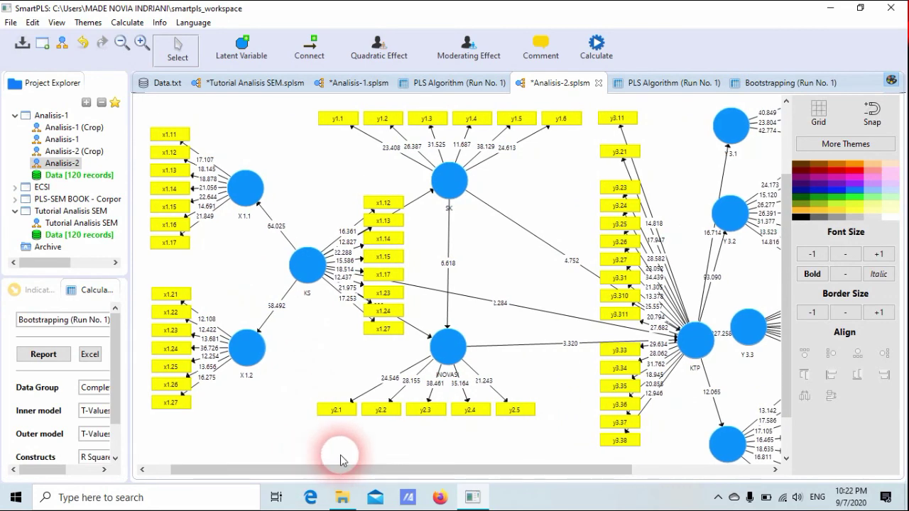